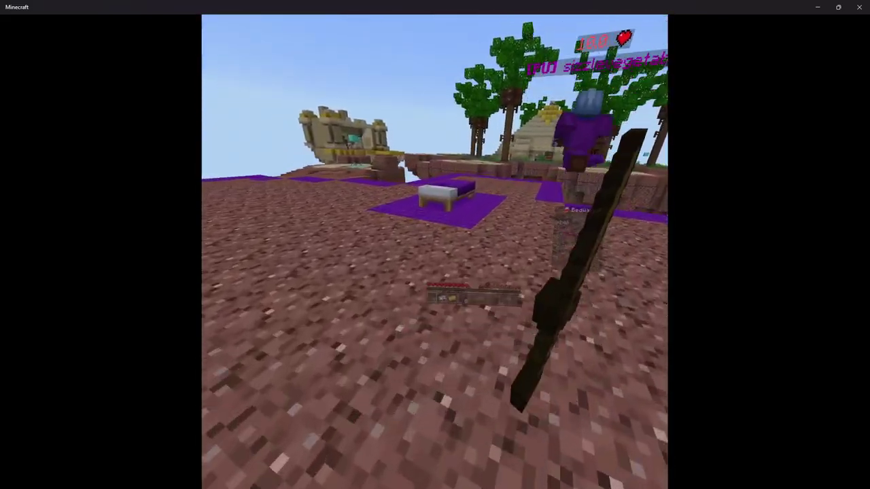
Wall the purple bed in with Purple Terracotta while fending off an approaching enemy.
key(3)
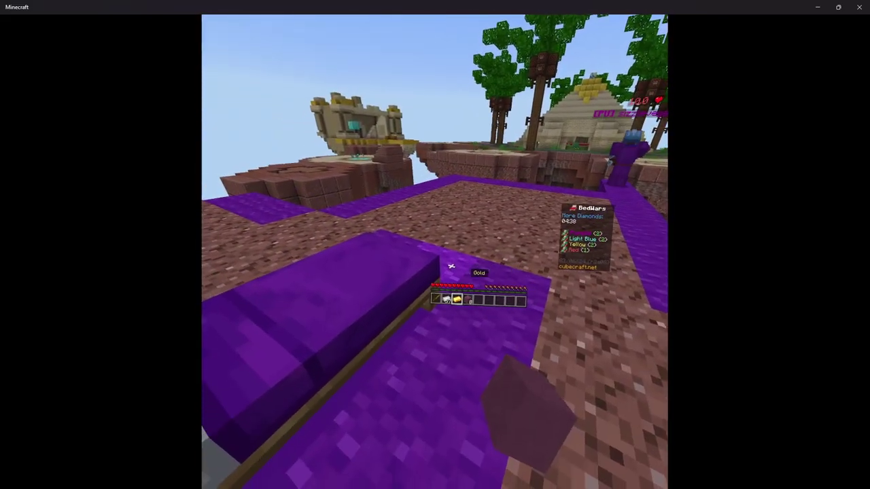
key(4)
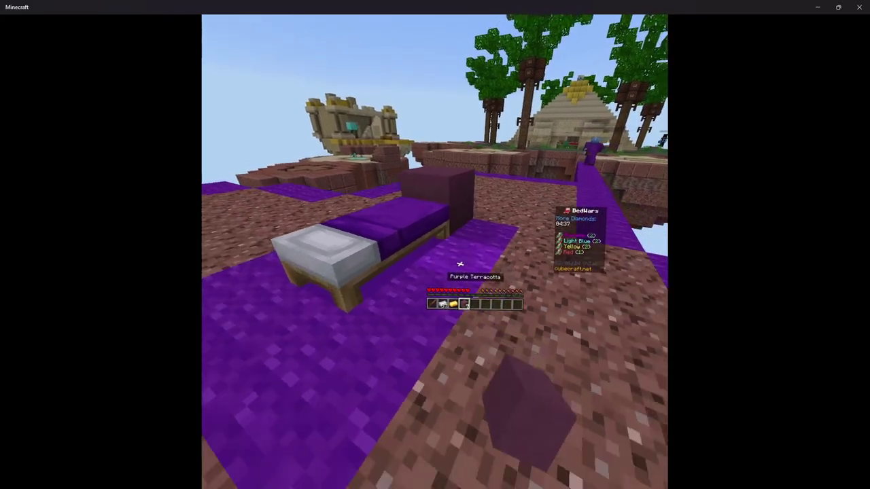
right_click(459, 258)
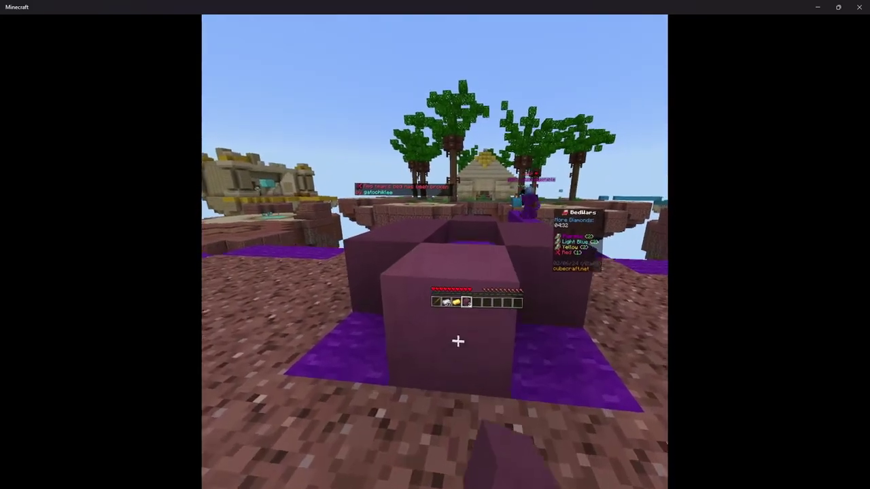
key(1)
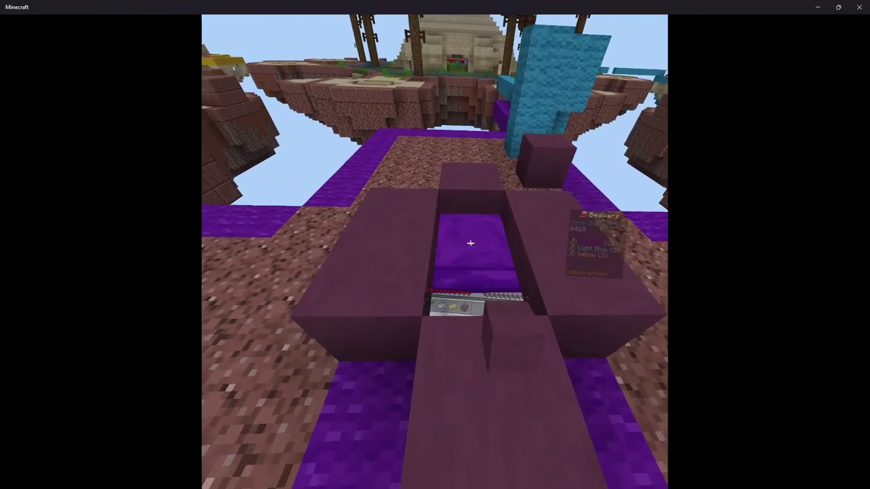
click(479, 259)
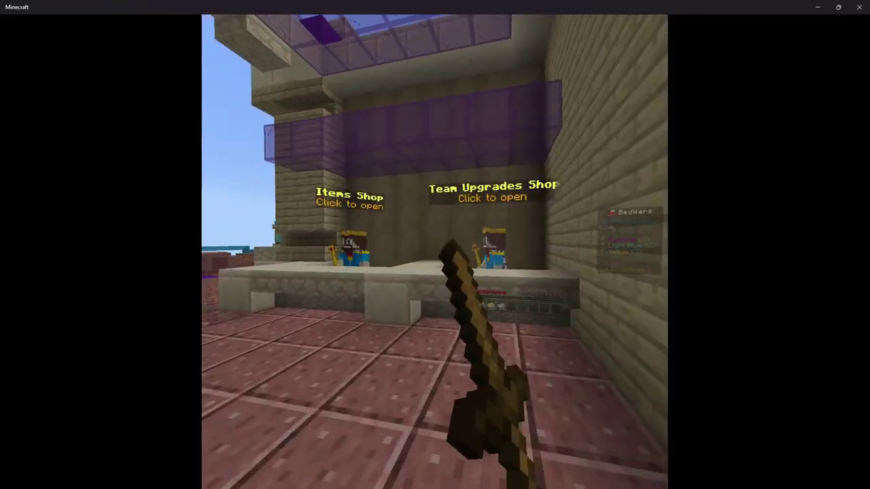
Buy chainmail armour with gold from the Items Shop's Armour section.
key(1)
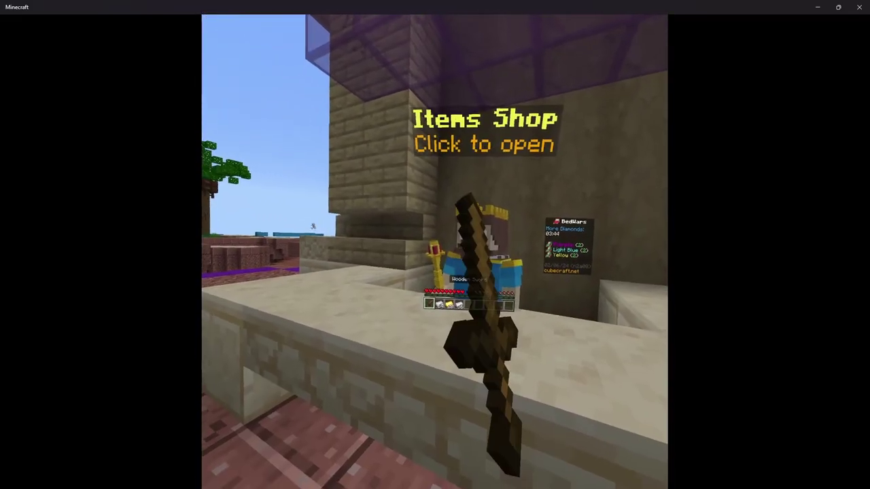
click(416, 278)
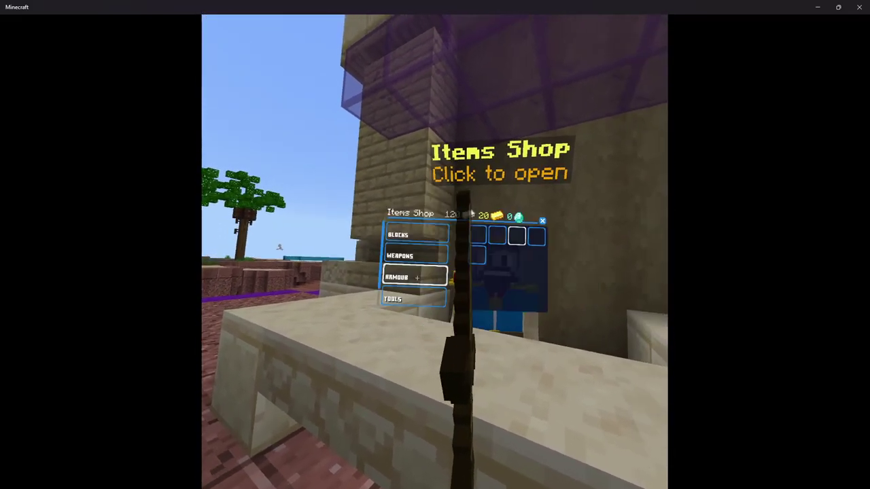
click(481, 239)
click(397, 261)
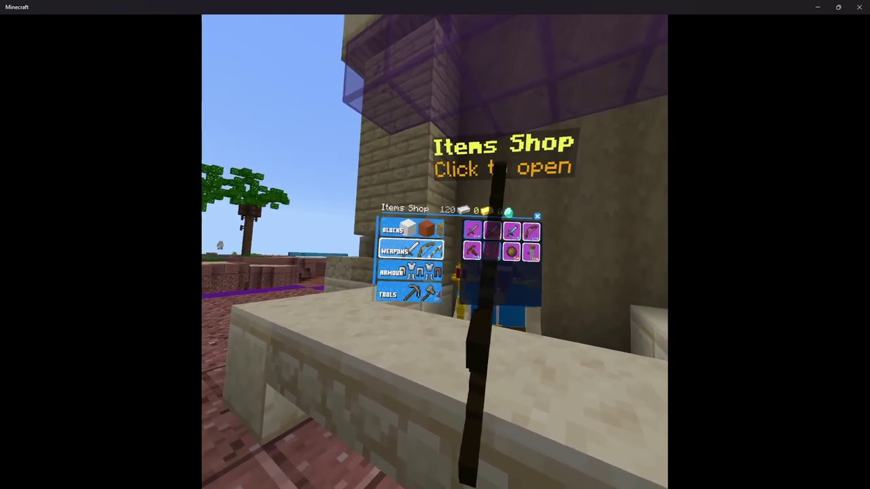
key(Escape)
click(540, 184)
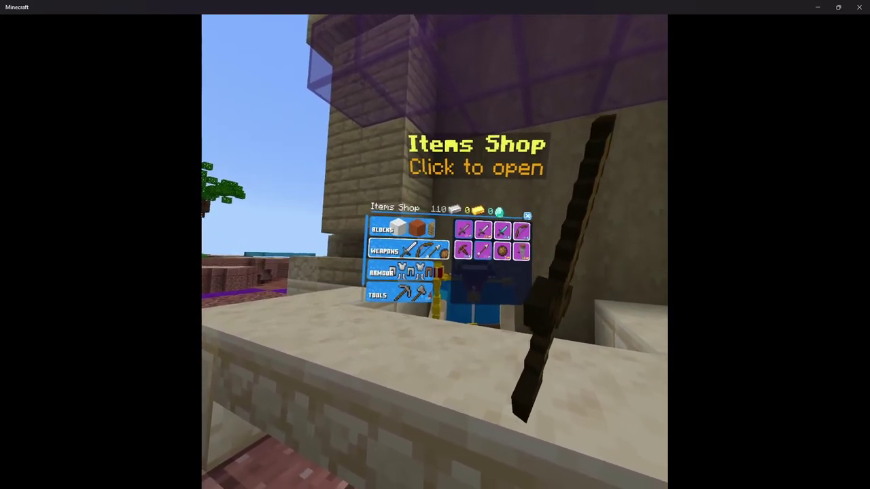
key(Escape)
Add more terracotta over the bed, inspect the cover, and return to the Items Shop villager.
key(w)
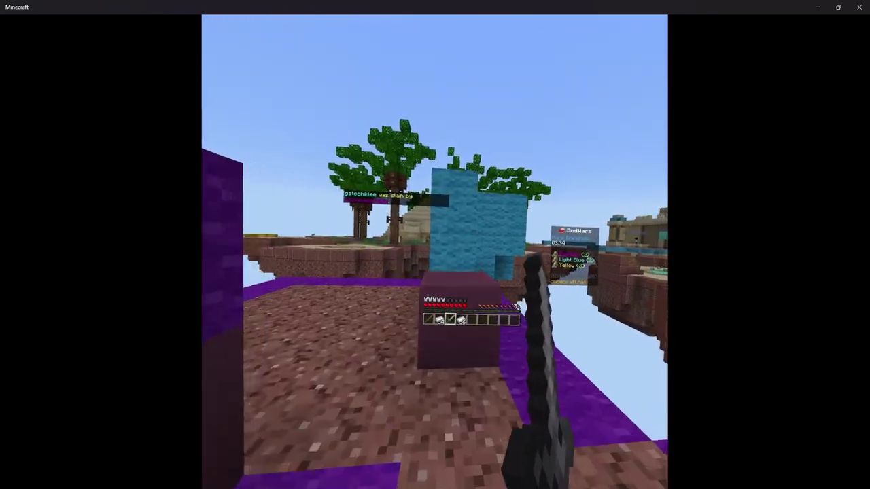
key(w)
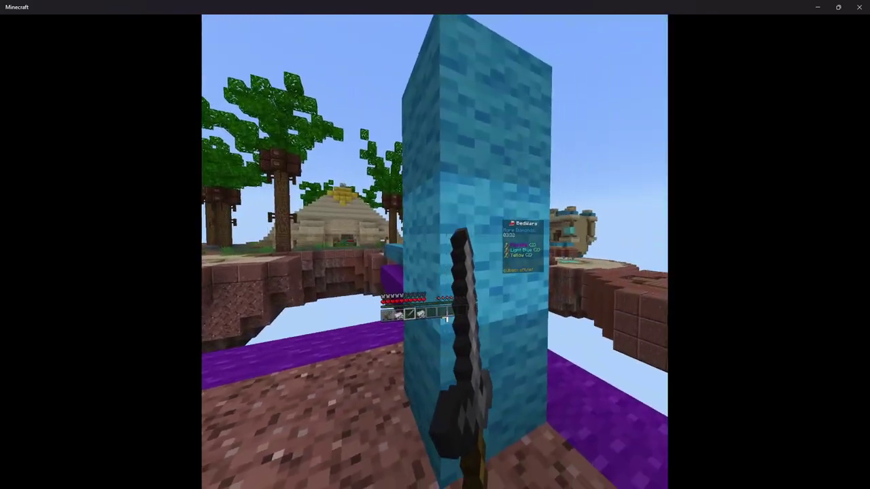
right_click(599, 345)
right_click(599, 345)
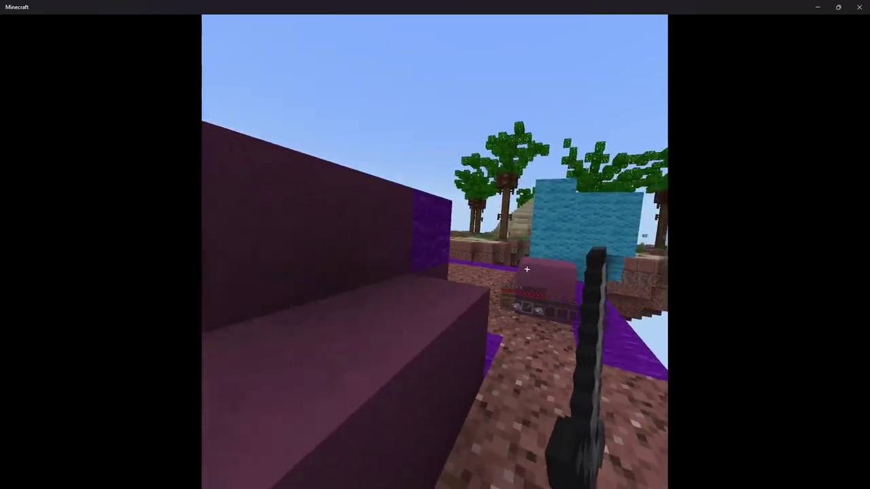
key(s)
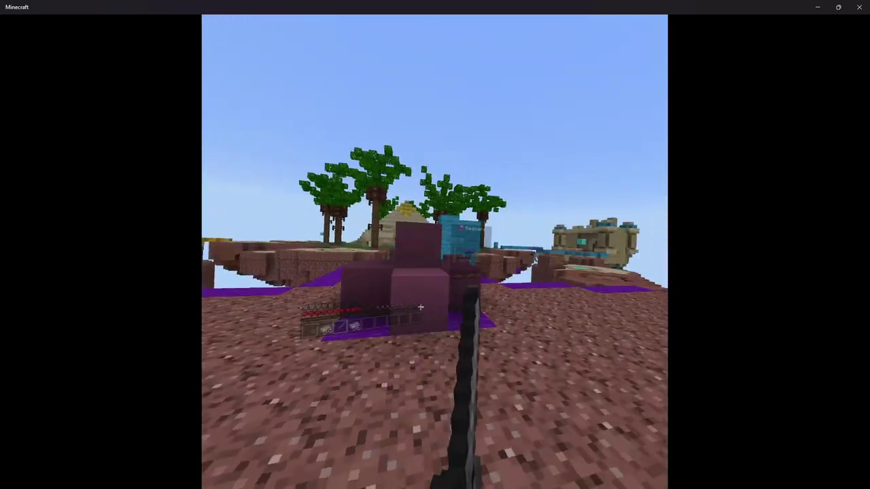
key(s)
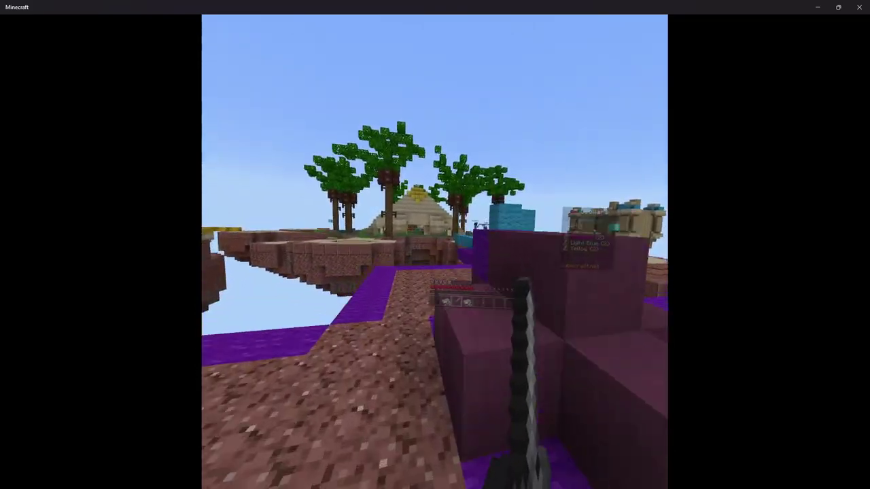
key(w)
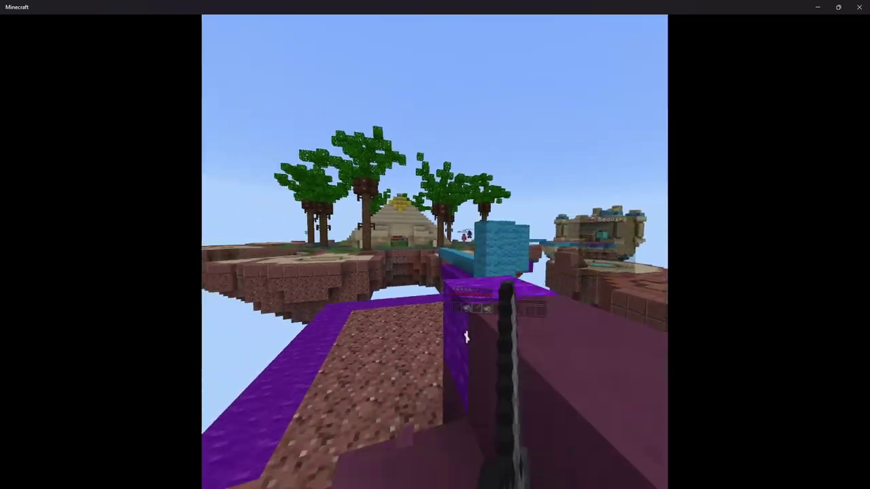
key(1)
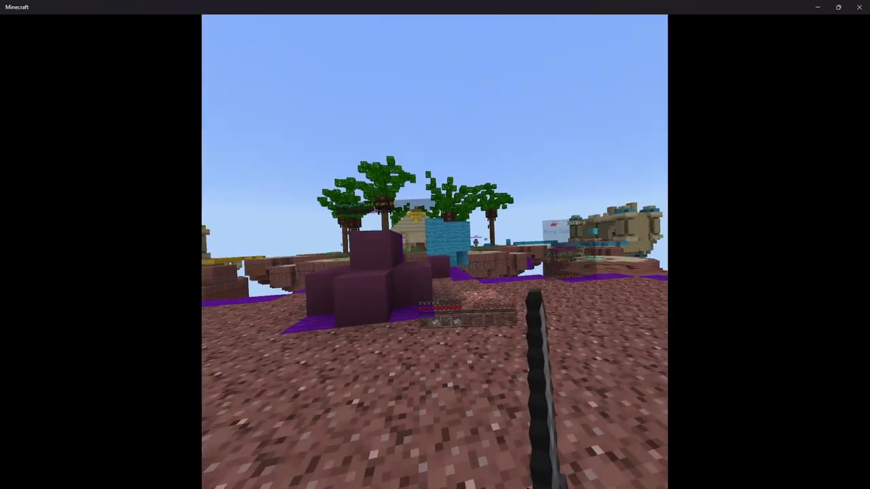
key(w)
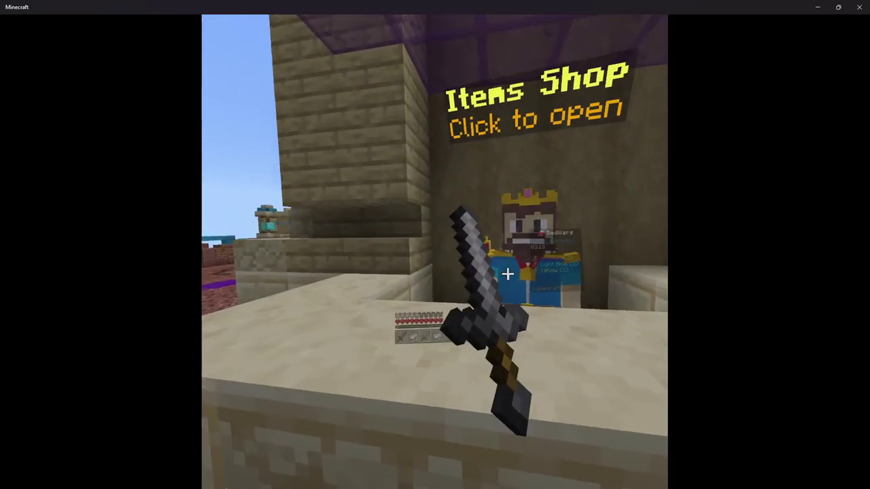
Briefly check the Items Shop, then walk around the island and back to the counter.
right_click(508, 274)
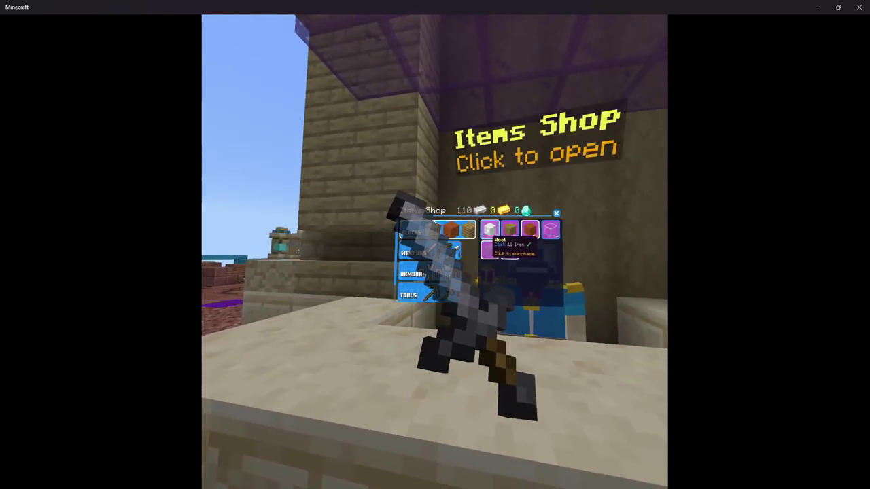
key(Escape)
key(w)
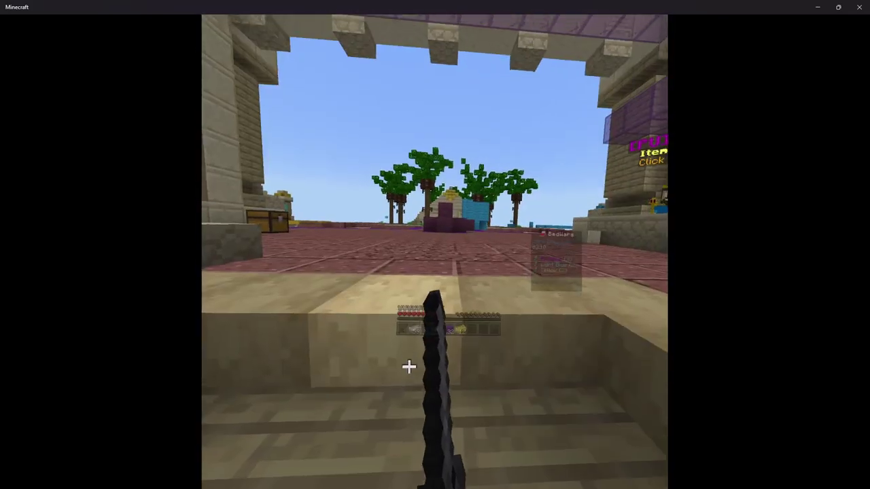
key(w)
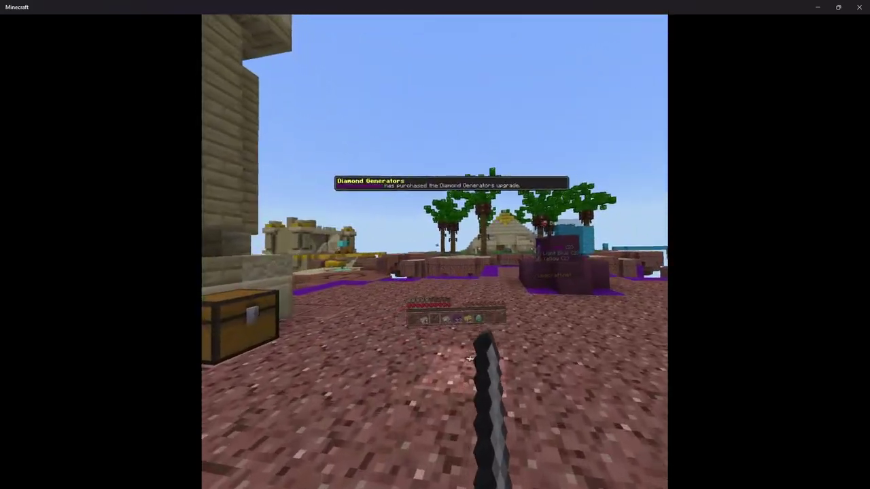
key(w)
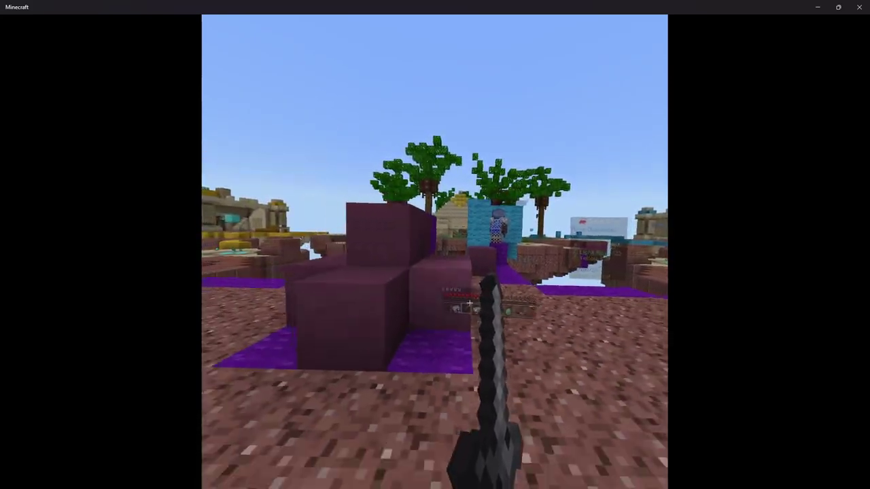
key(s)
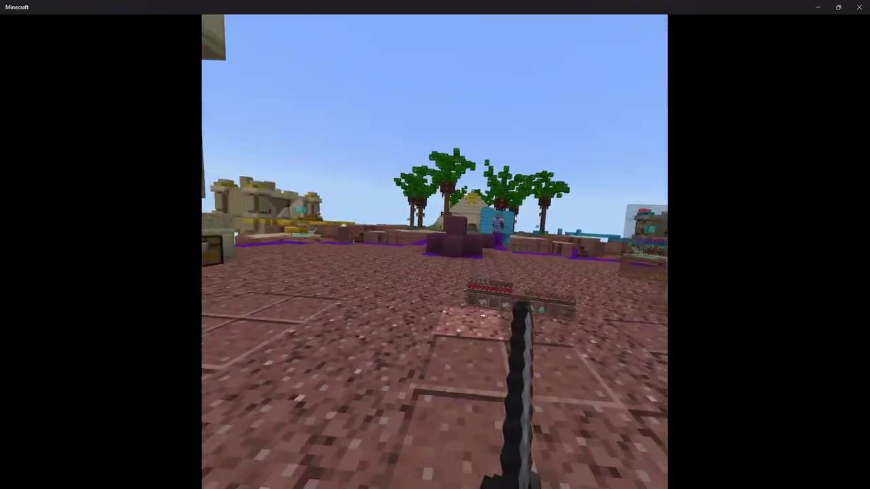
key(s)
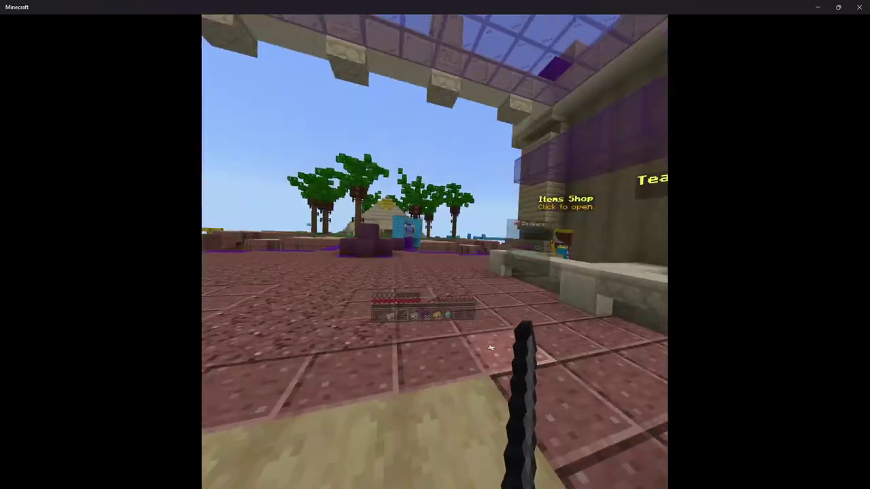
key(w)
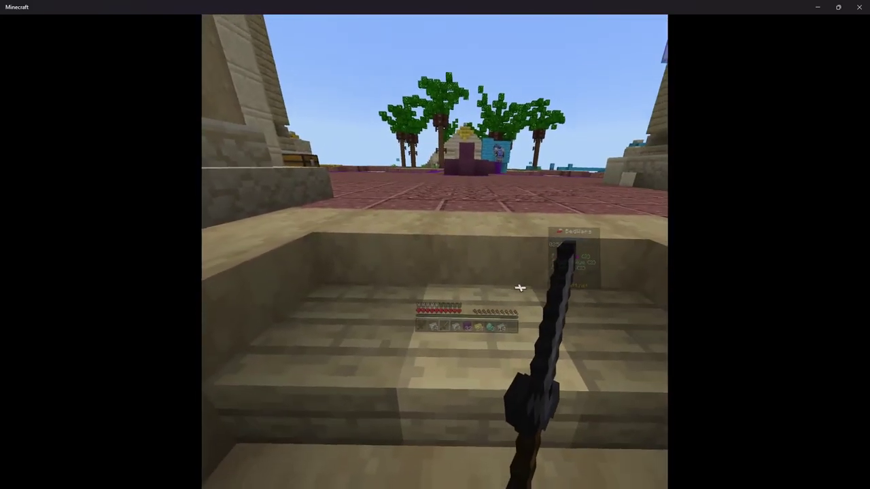
key(w)
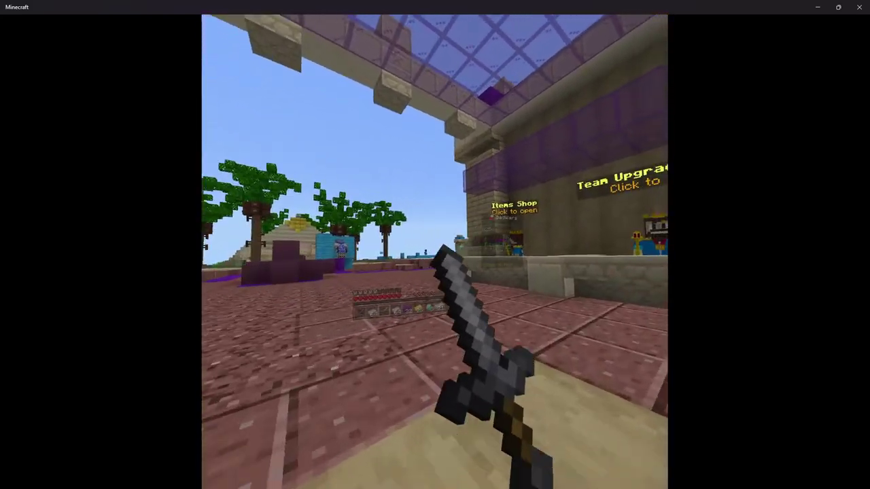
key(w)
Get the iron sword from the shop's weapons, check the inventory, and head onto the base.
right_click(435, 252)
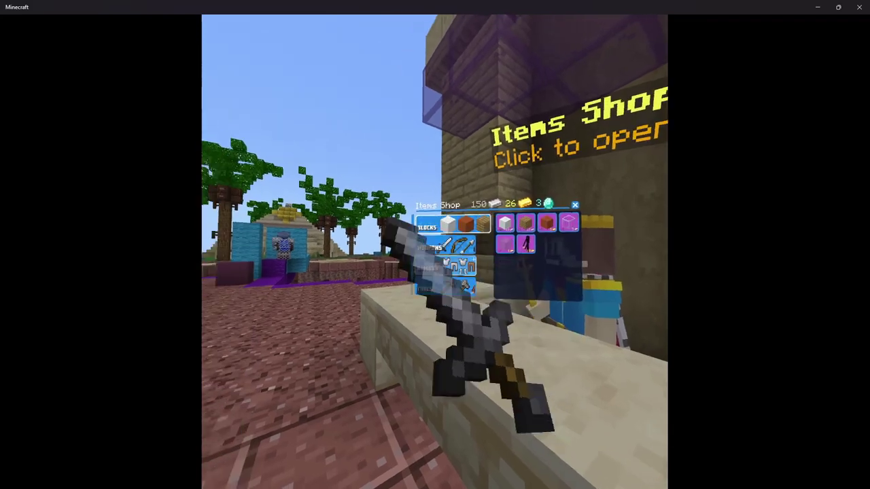
right_click(477, 182)
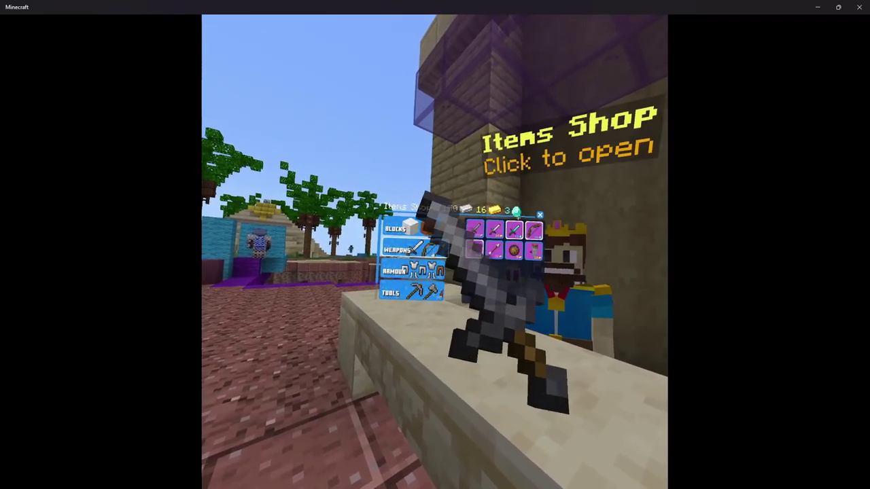
key(s)
key(s)
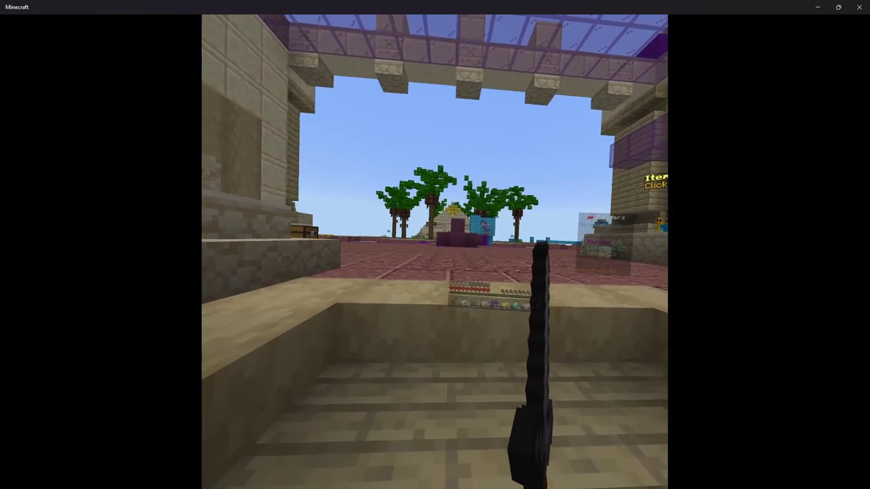
key(e)
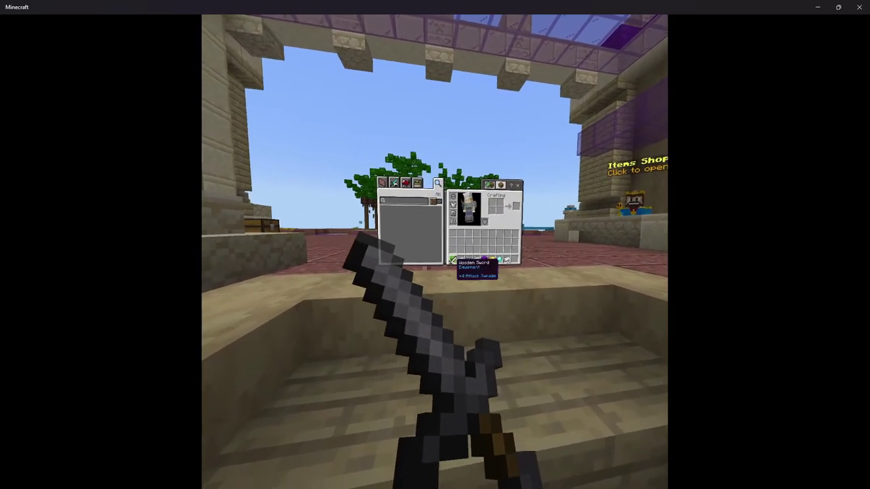
key(e)
key(w)
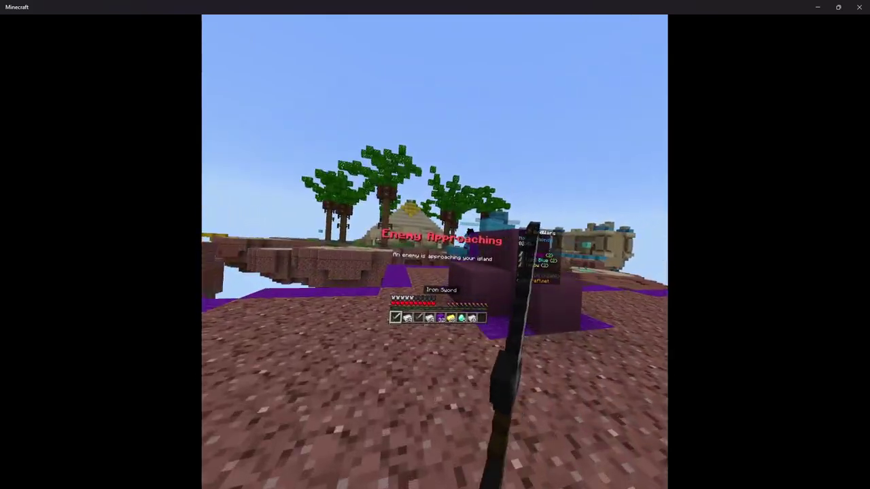
Kill the raiding enemy using the iron sword and a thrown fire charge.
key(w)
click(434, 251)
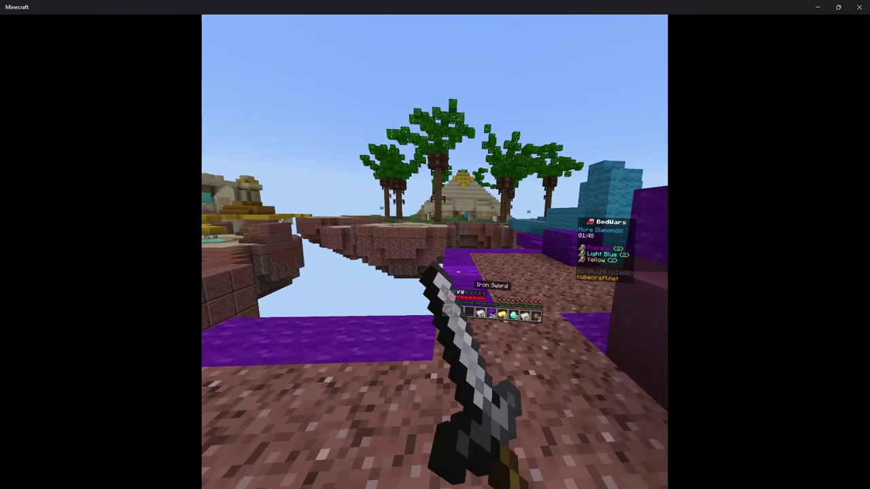
key(2)
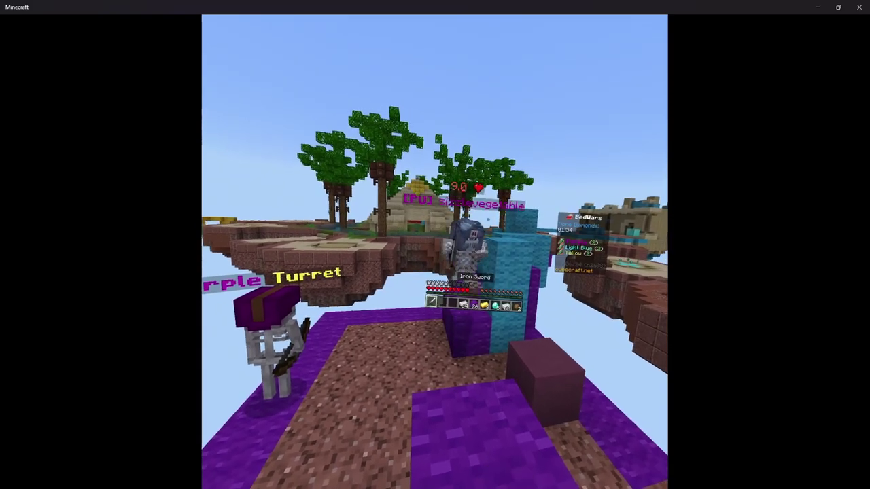
key(4)
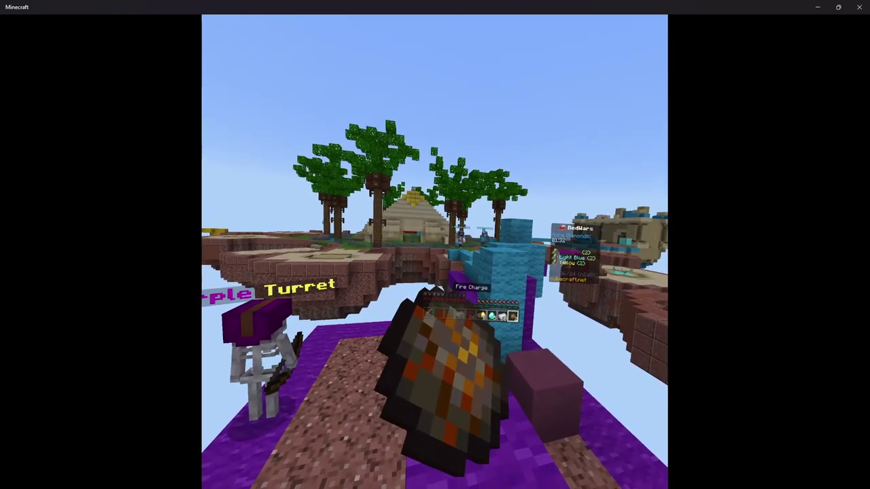
right_click(435, 252)
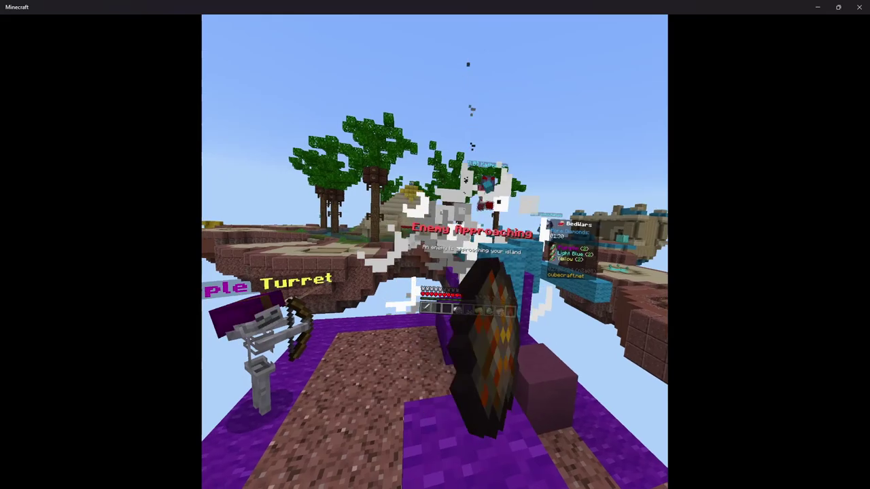
key(1)
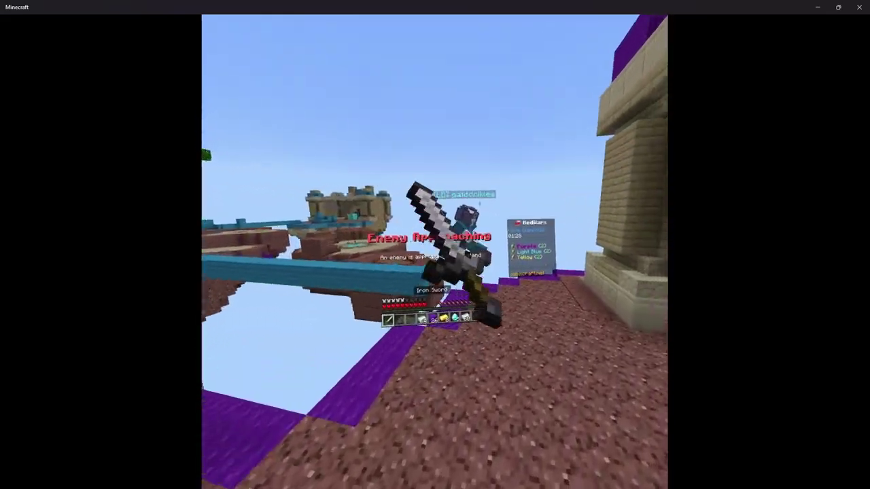
click(435, 244)
click(434, 251)
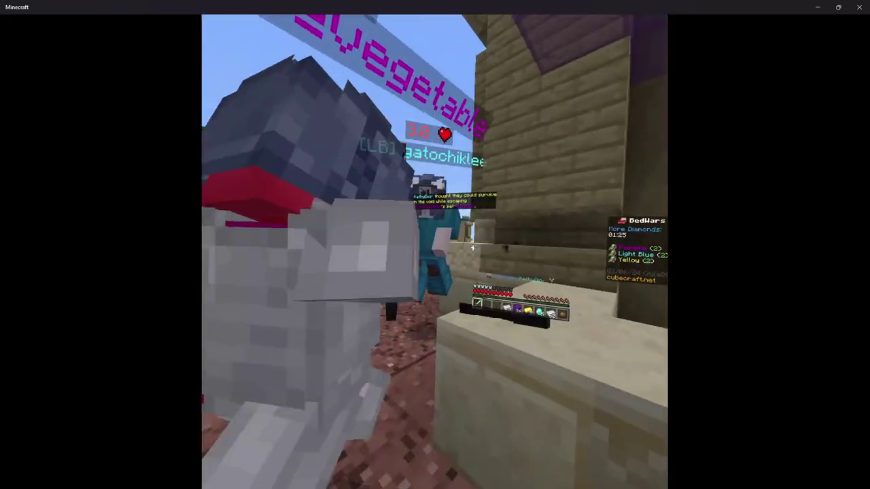
click(461, 250)
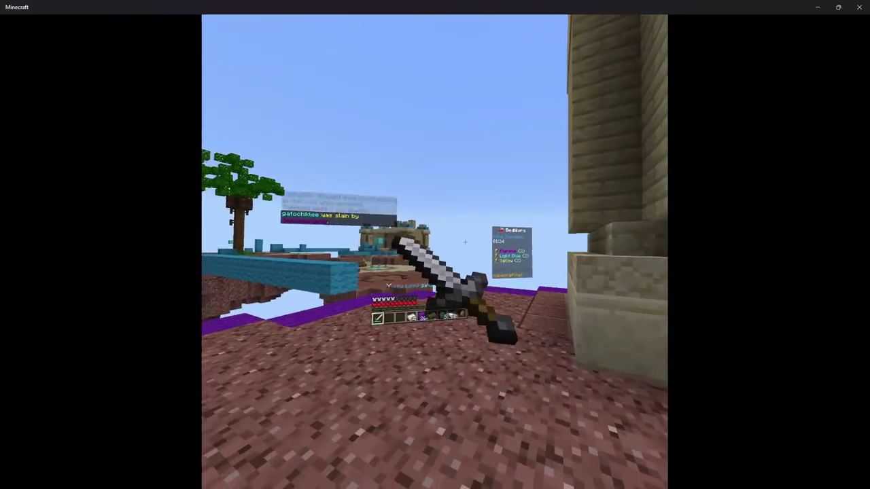
click(461, 250)
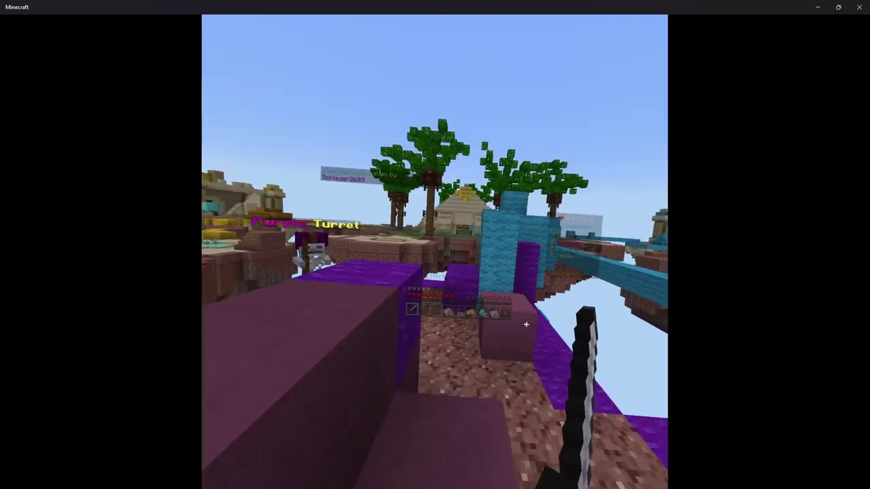
Walk to the island edge and place a line of purple wool down from the brick tower.
key(w)
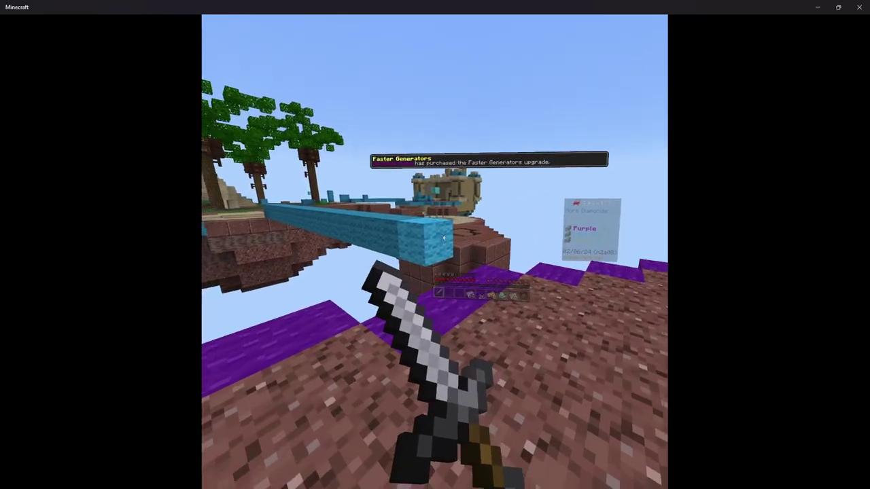
key(5)
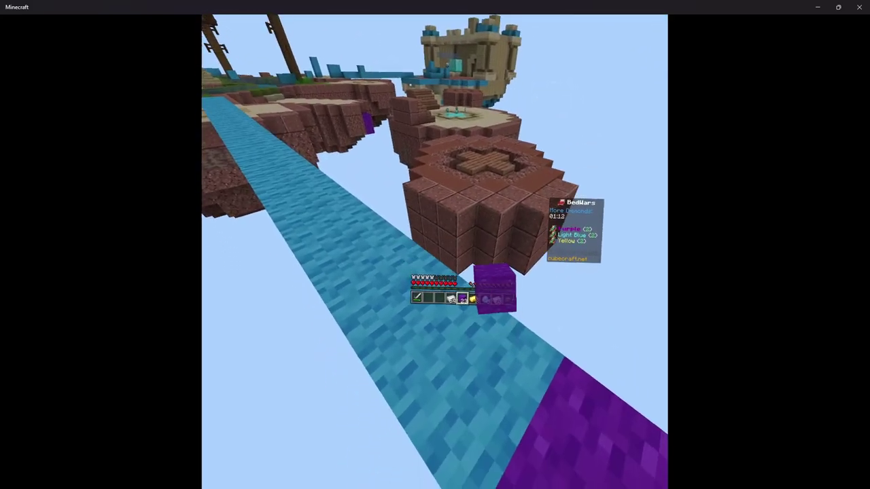
key(1)
key(5)
right_click(477, 251)
right_click(478, 272)
right_click(479, 292)
right_click(480, 310)
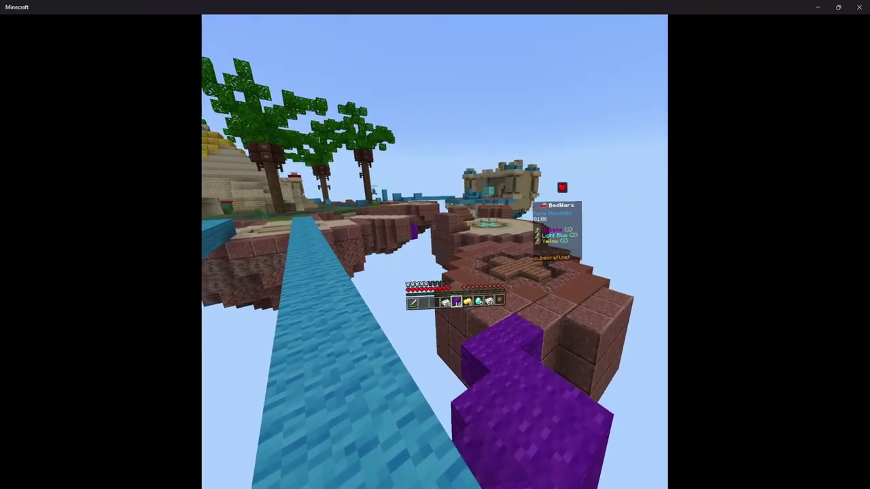
Cross the home island and throw another fire charge.
key(w)
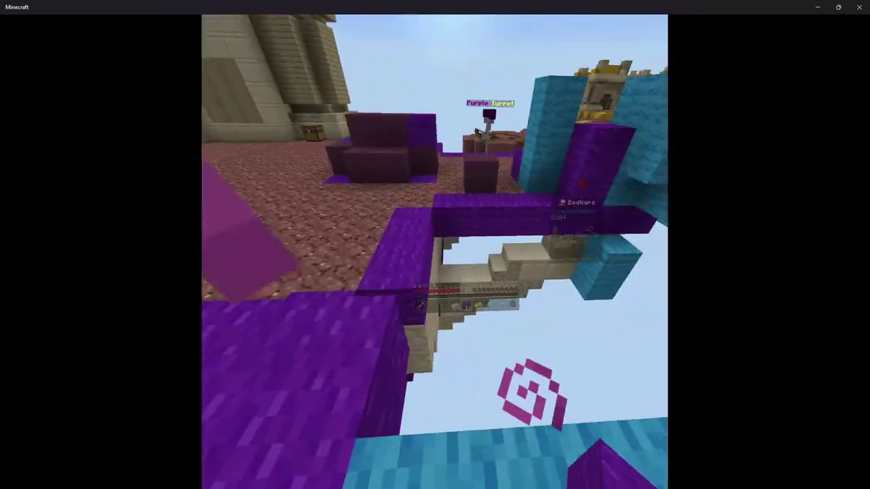
key(w)
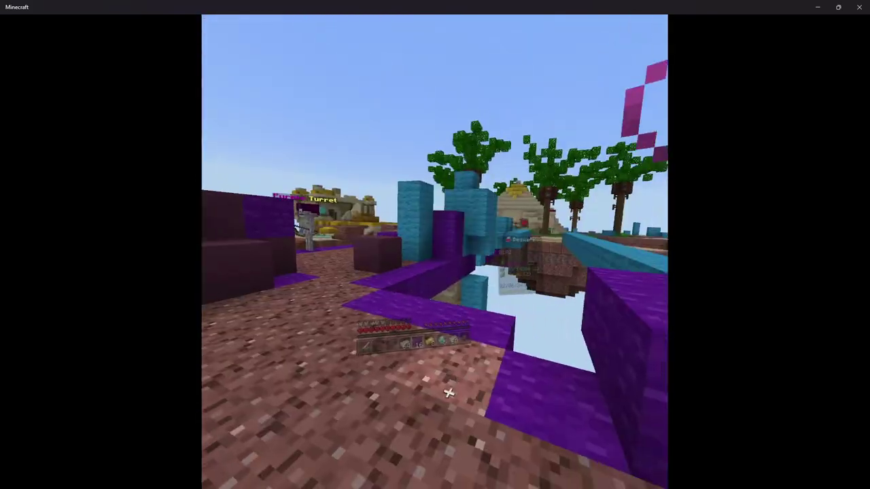
key(4)
key(2)
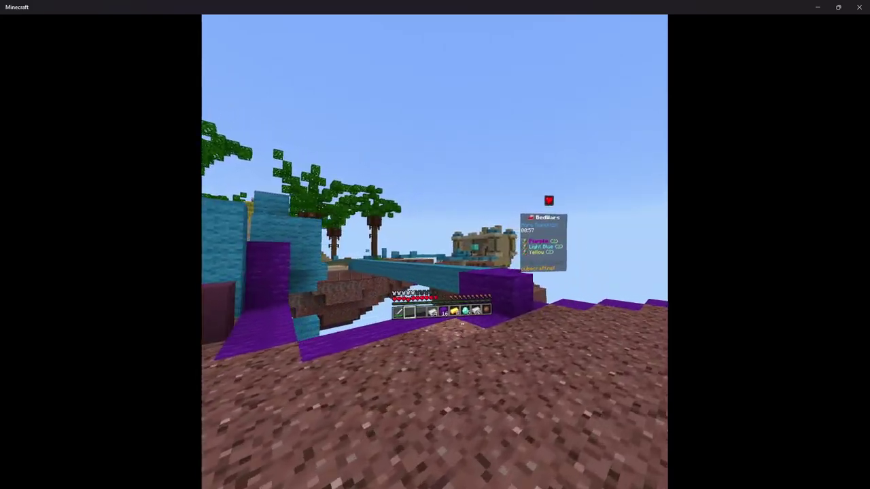
key(9)
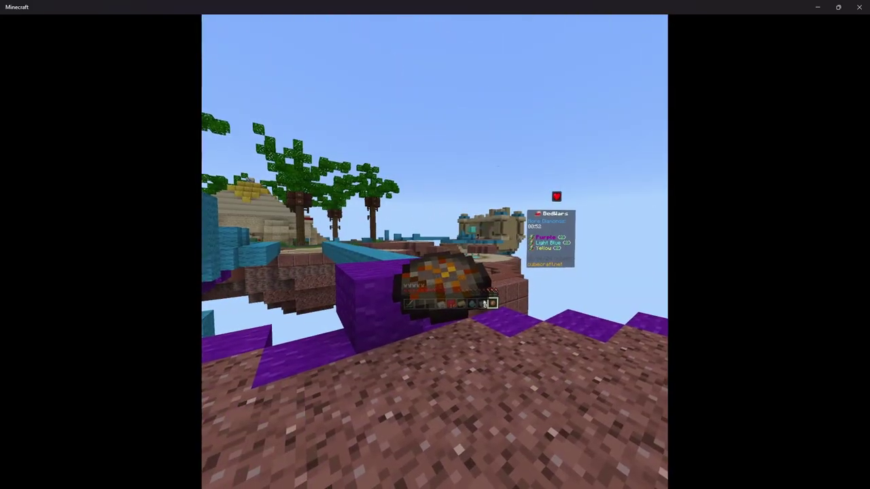
right_click(434, 251)
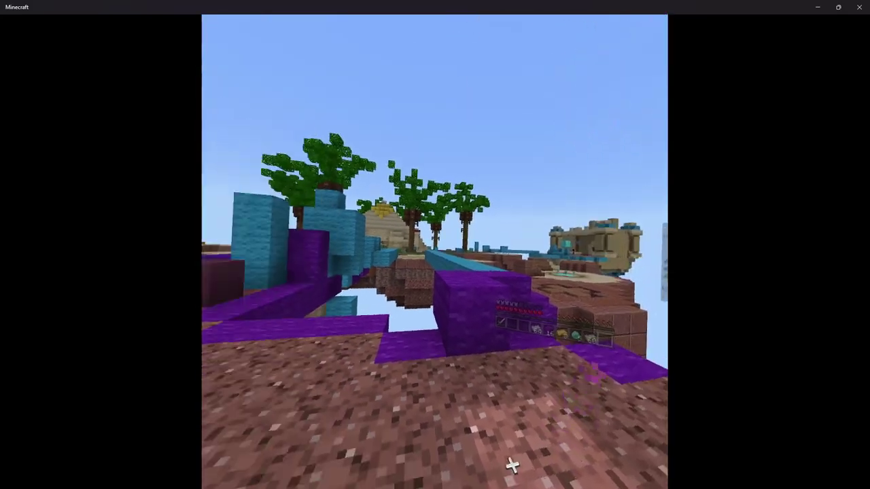
With purple wool in hand, walk over the blue bridge to the brick island.
key(5)
drag(469, 306, 634, 425)
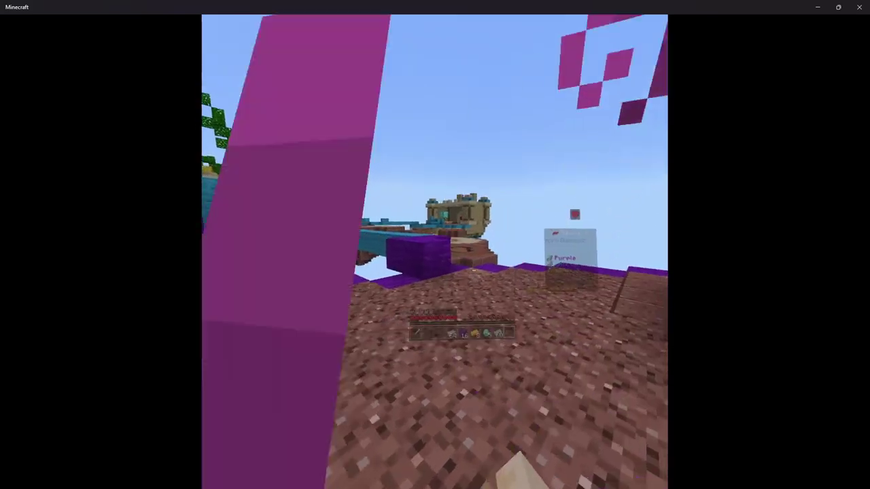
key(w)
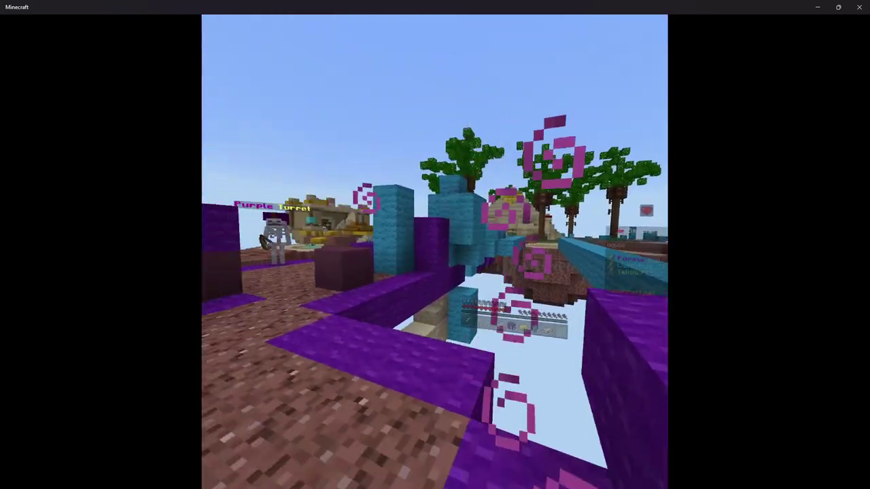
key(w)
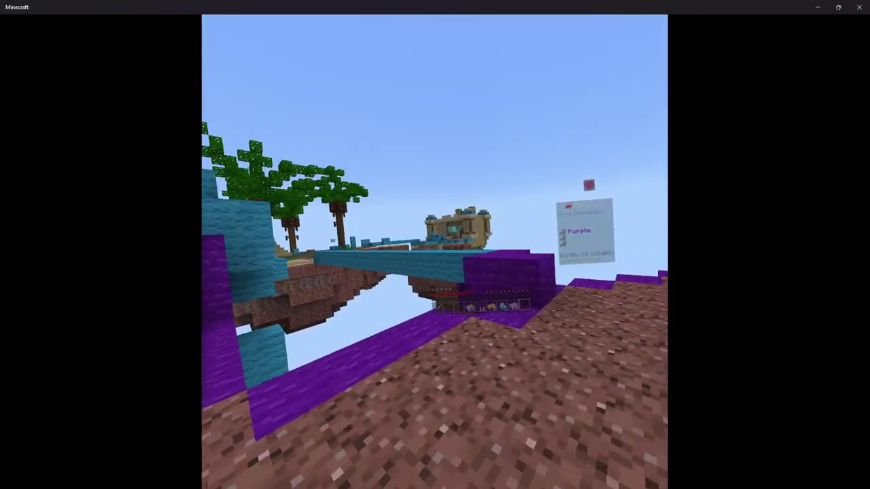
key(w)
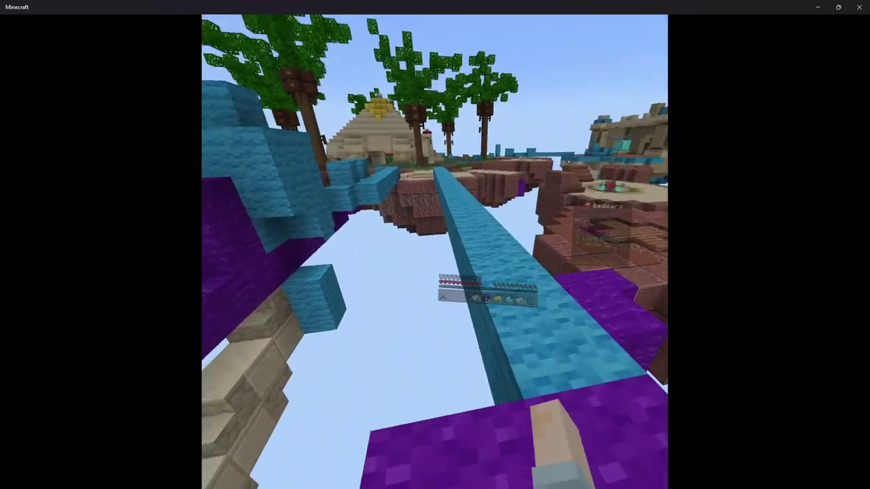
key(w)
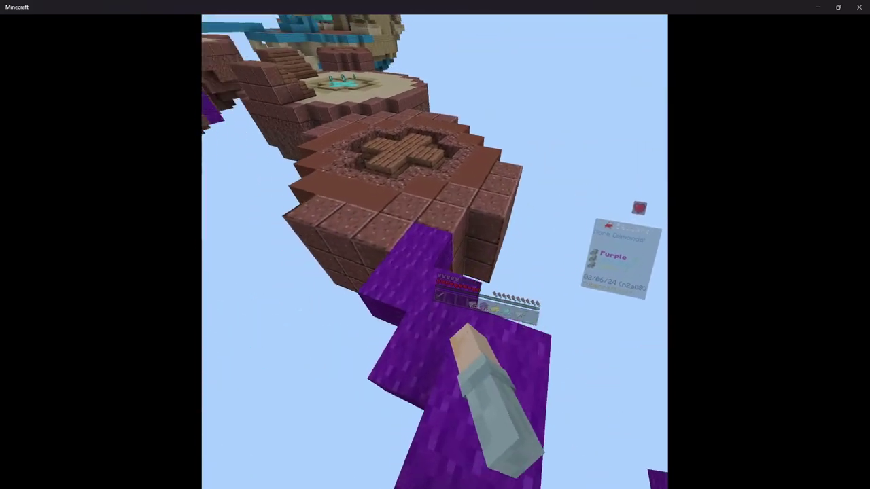
key(w)
scroll(435, 251, down, 1)
scroll(435, 251, down, 2)
scroll(435, 251, up, 1)
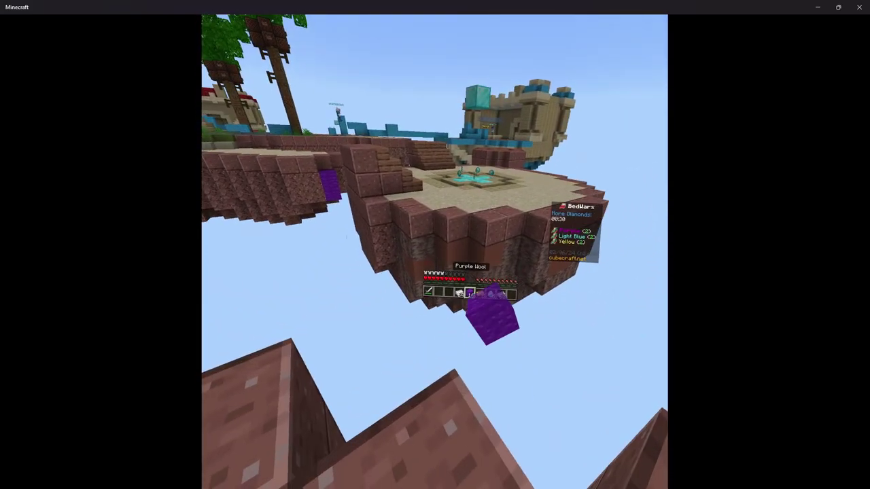
Build a four-block purple wool staircase up the island edge and climb onto the diamond generator.
right_click(478, 235)
right_click(476, 252)
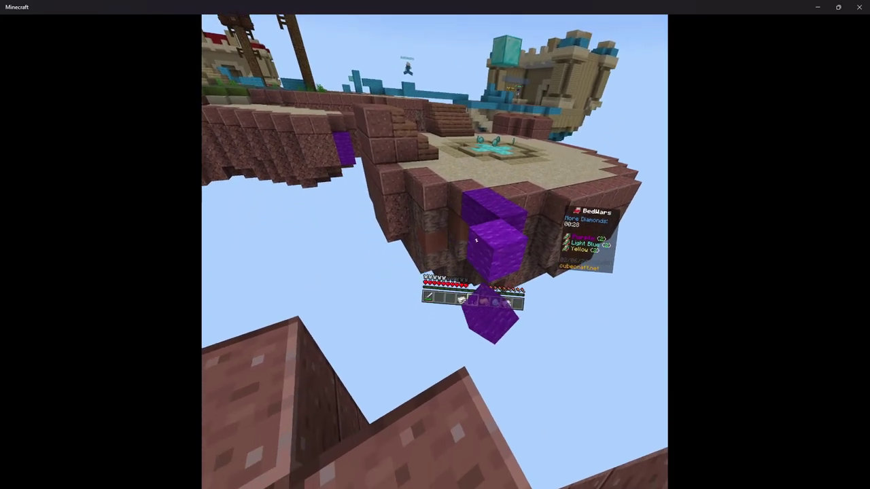
right_click(476, 271)
right_click(472, 287)
key(w)
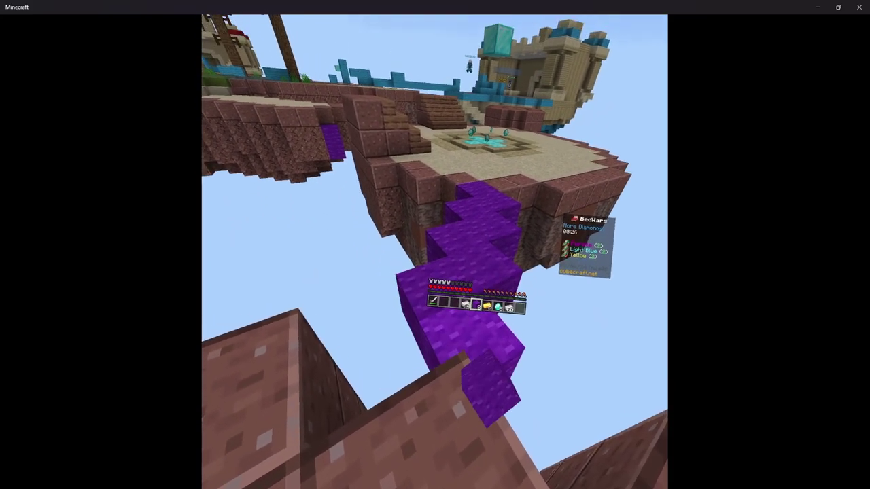
key(w)
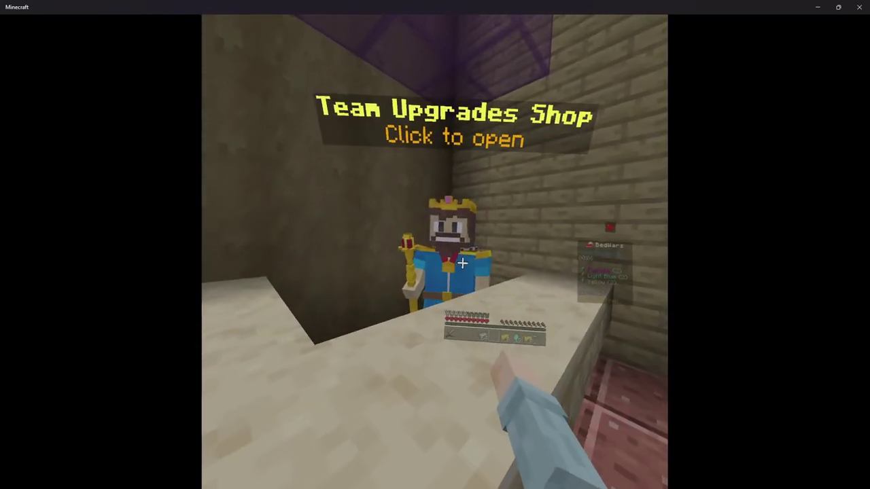
Buy the Sharpness upgrade and a crossbow, then place a turret on the home island.
right_click(460, 265)
click(414, 273)
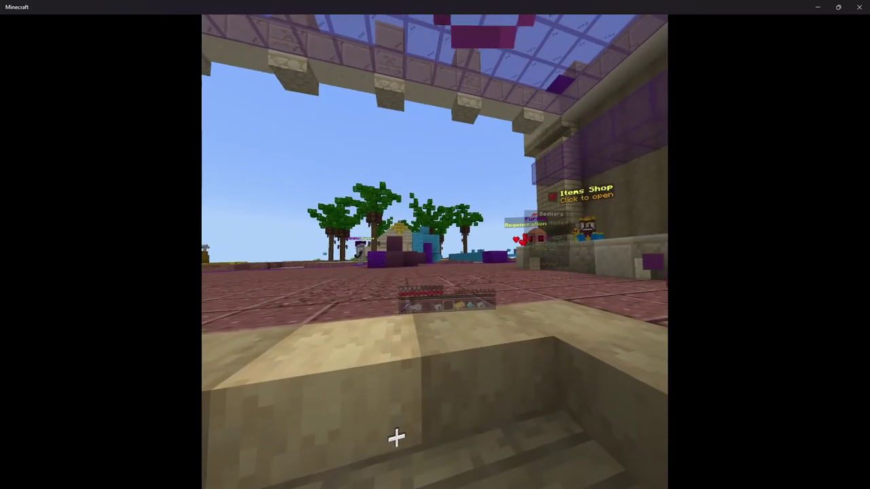
scroll(435, 392, up, 1)
scroll(435, 392, up, 1)
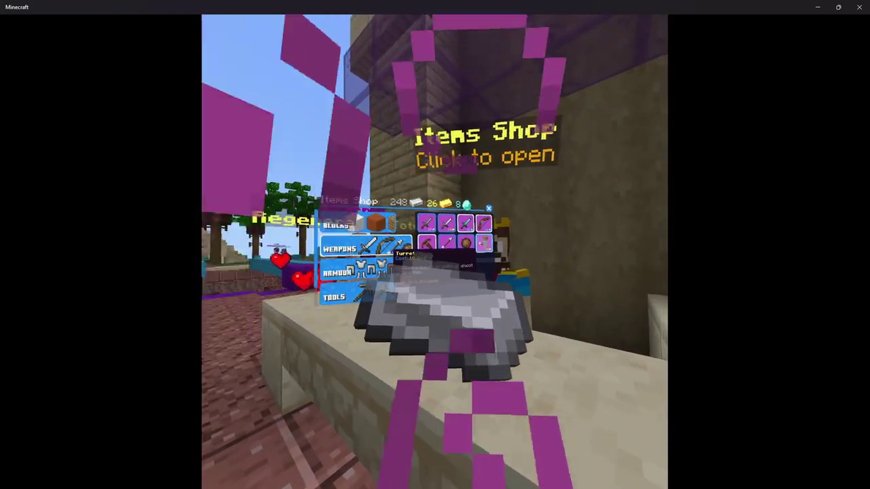
click(434, 251)
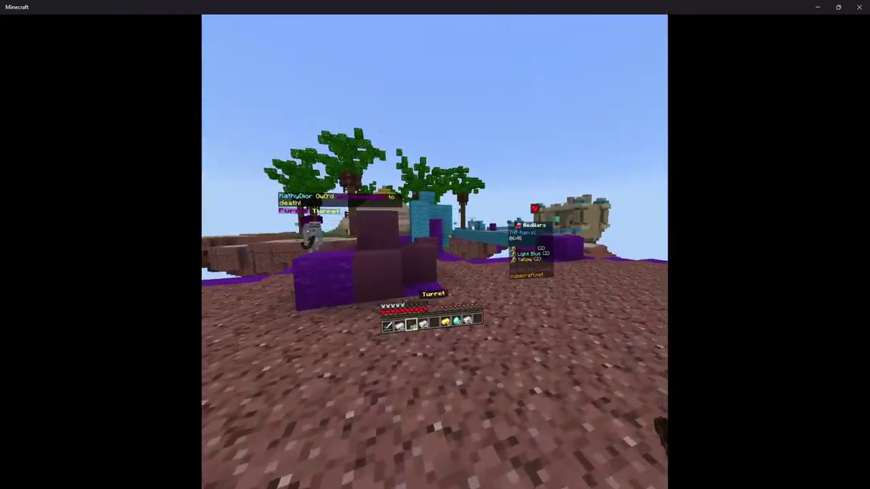
right_click(434, 252)
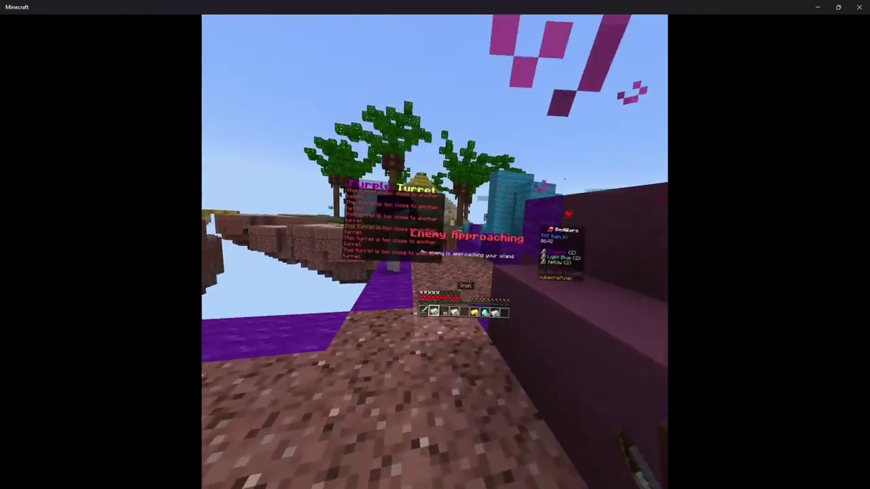
key(3)
Switch to the sword and head back across the island toward the purple bed.
key(1)
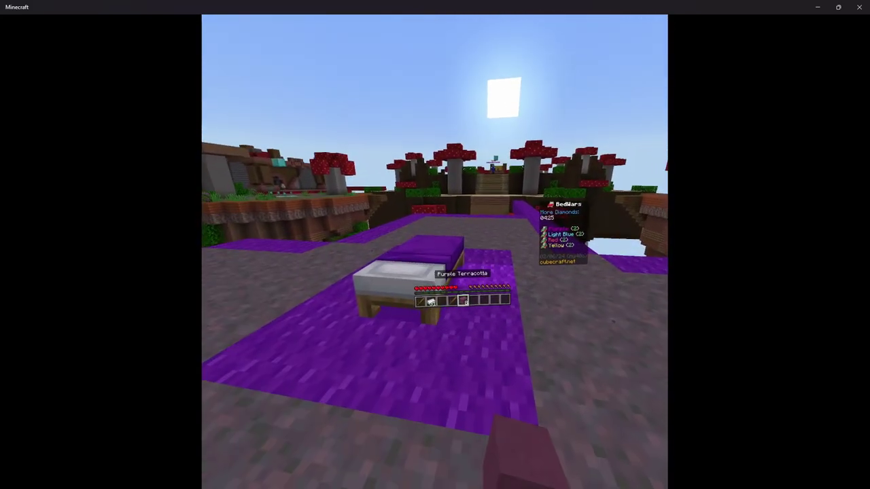
Encase the purple bed with Purple Terracotta on its sides, front and top.
key(4)
key(5)
right_click(482, 268)
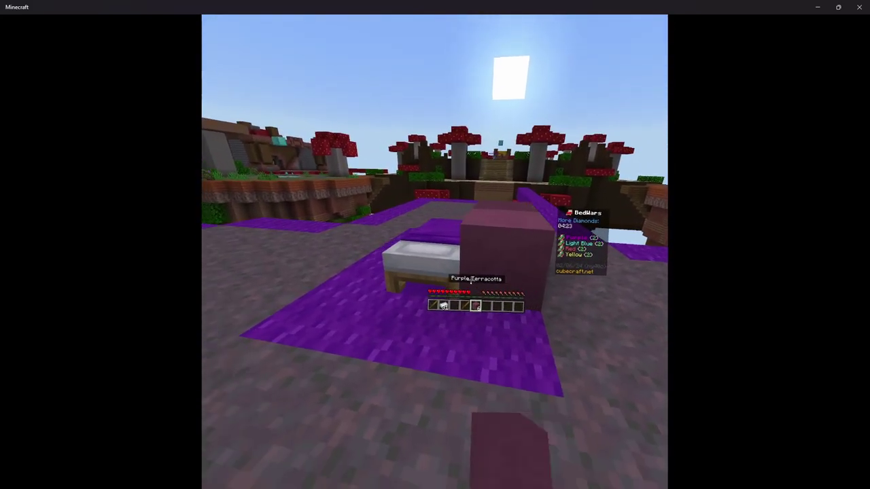
right_click(455, 392)
right_click(454, 392)
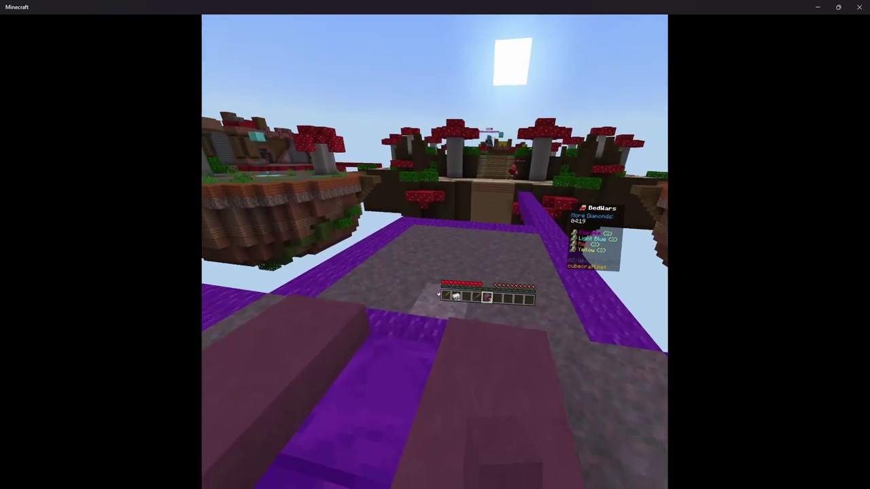
right_click(435, 251)
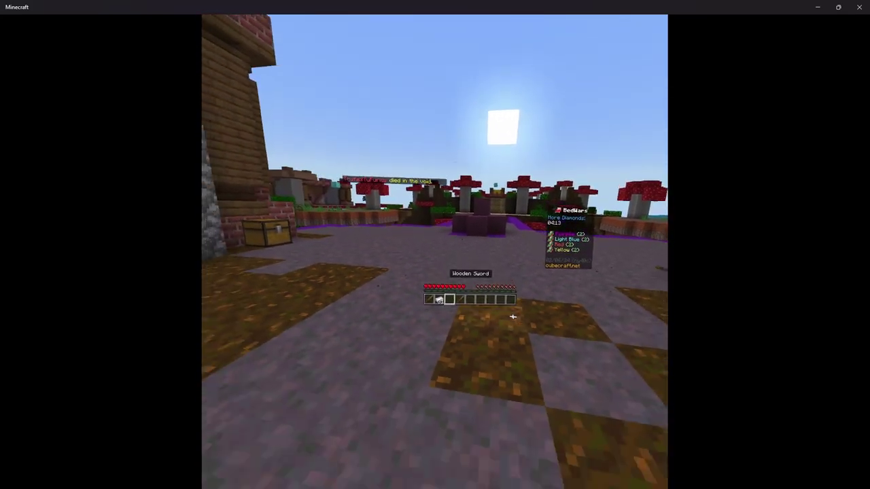
Visit the Items Shop to spend iron on supplies, leaving 14 iron.
key(w)
scroll(513, 317, up, 2)
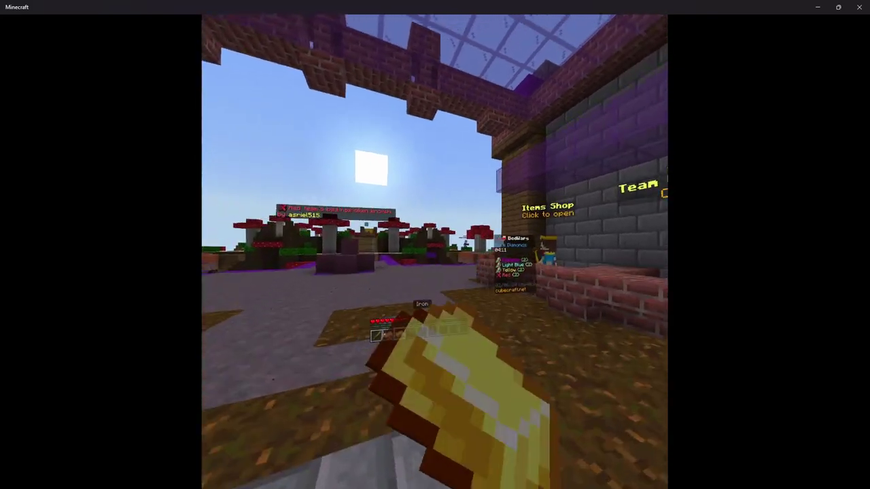
right_click(435, 252)
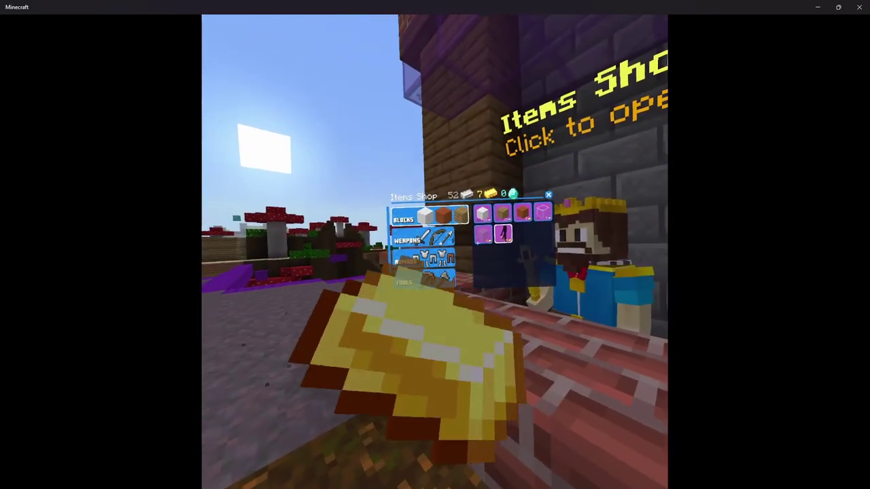
key(Escape)
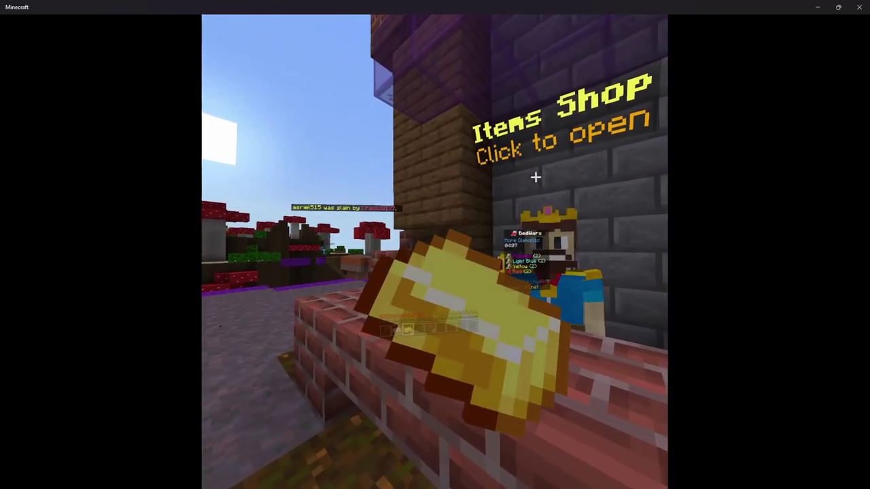
scroll(536, 177, down, 1)
scroll(435, 252, down, 1)
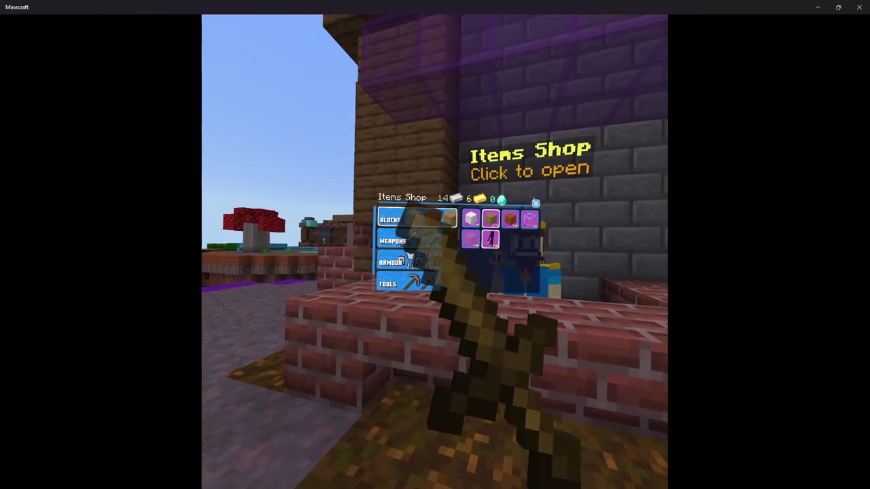
Extend a purple wool bridge across the gap to the mushroom island.
key(6)
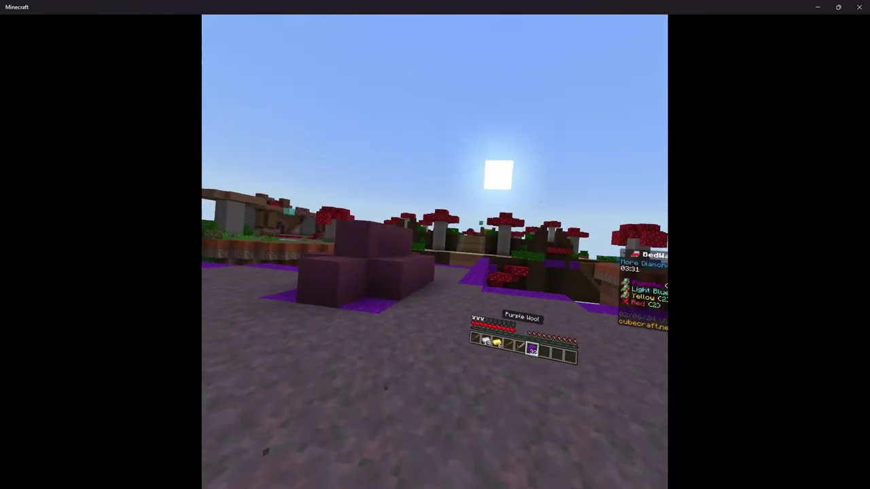
key(w)
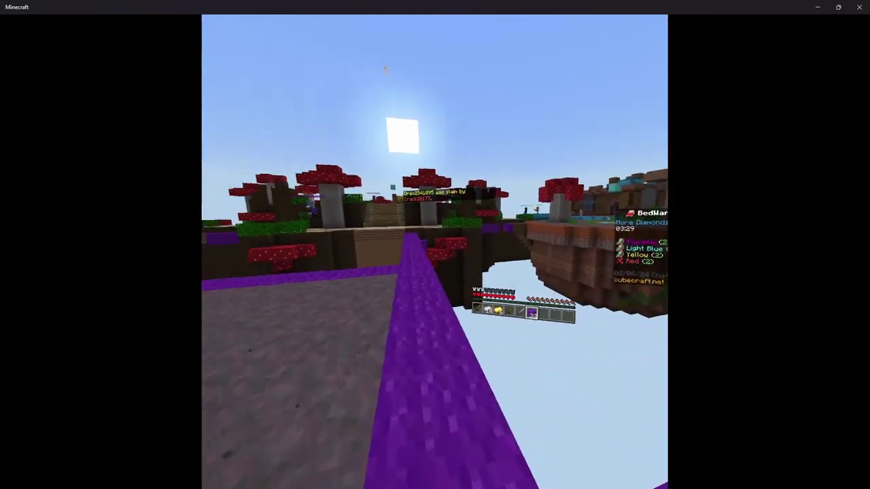
key(w)
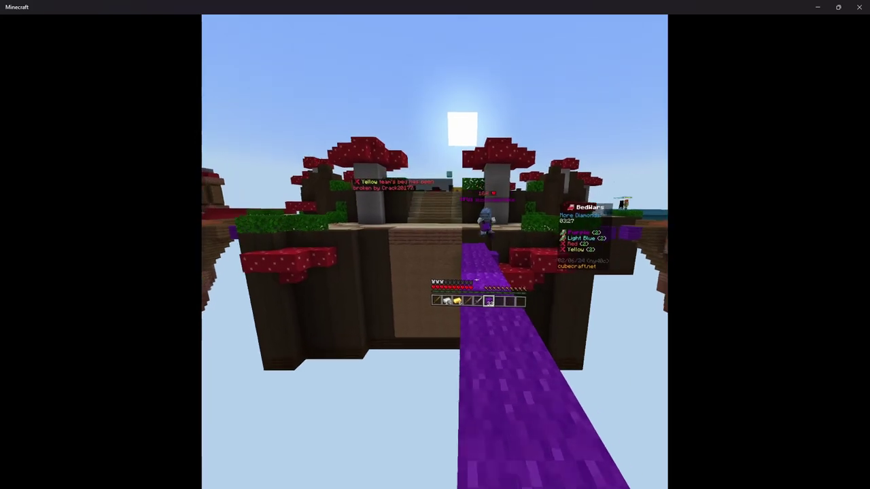
right_click(465, 243)
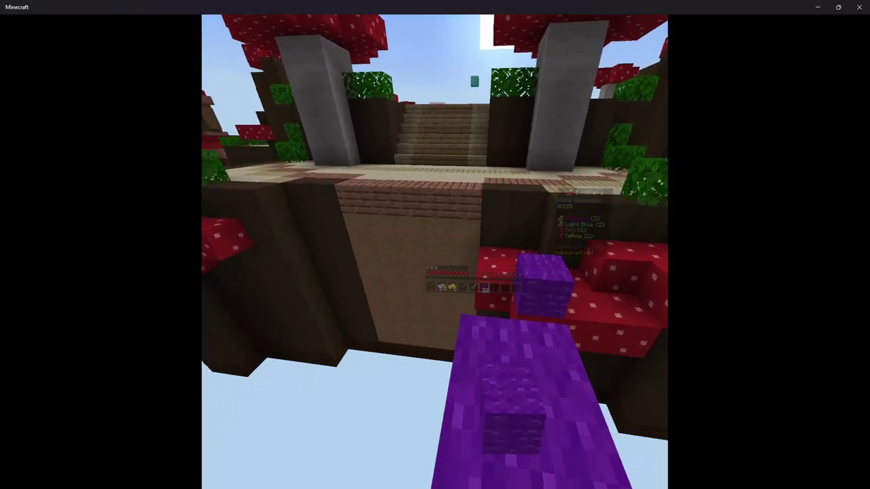
right_click(465, 243)
right_click(465, 243)
right_click(455, 293)
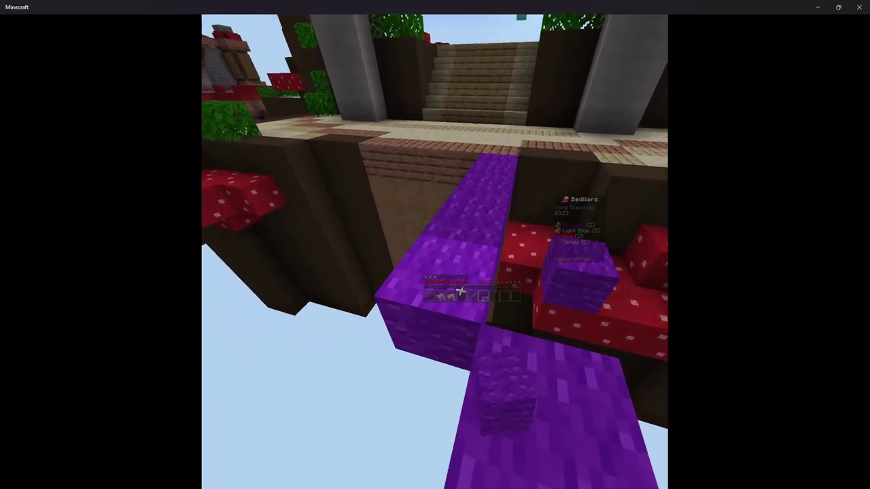
right_click(450, 306)
Cross the mushroom island past its diamond generator toward the central island.
key(w)
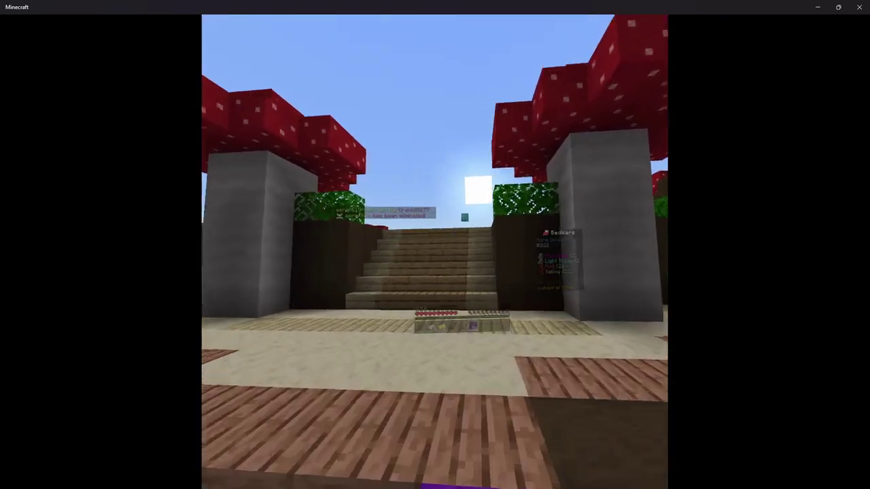
key(w)
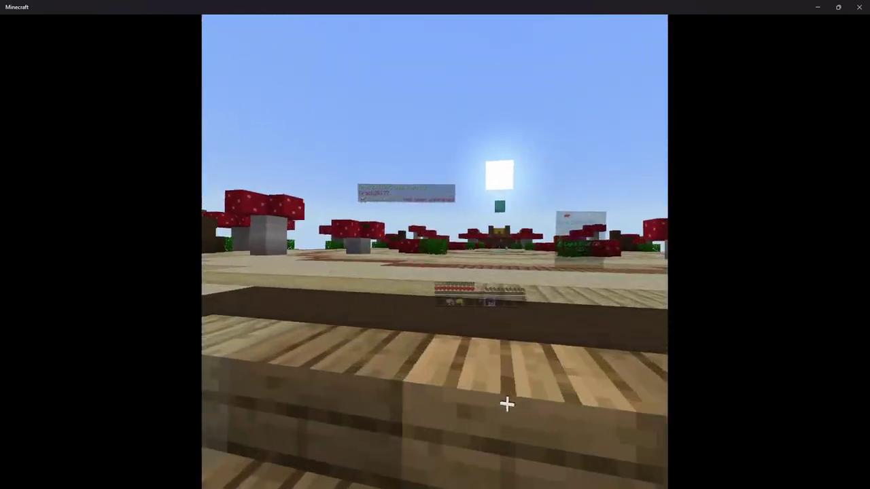
key(w)
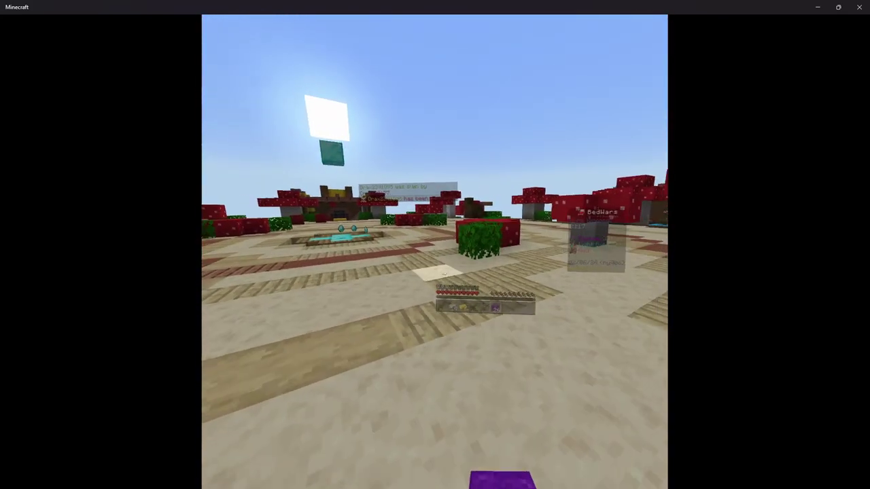
key(1)
key(w)
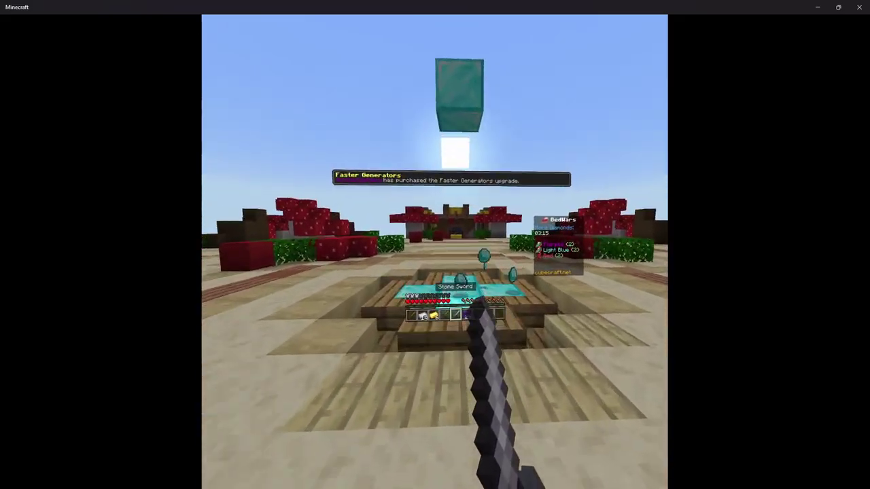
key(w)
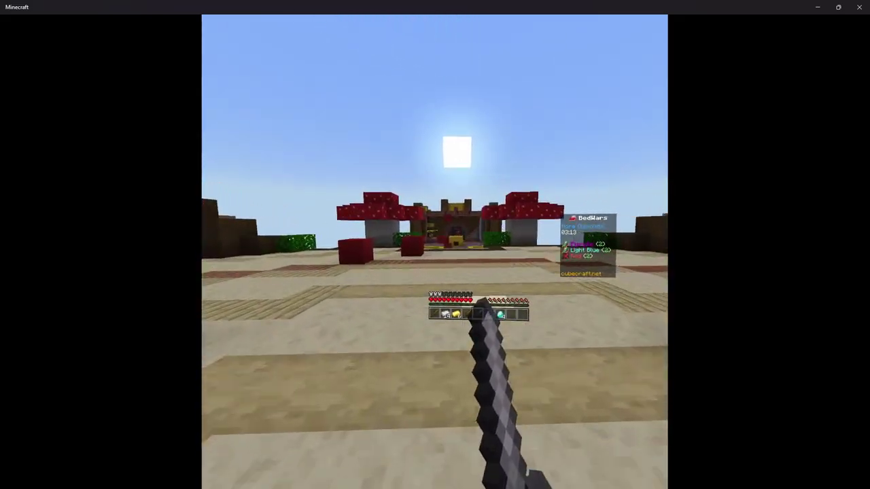
key(w)
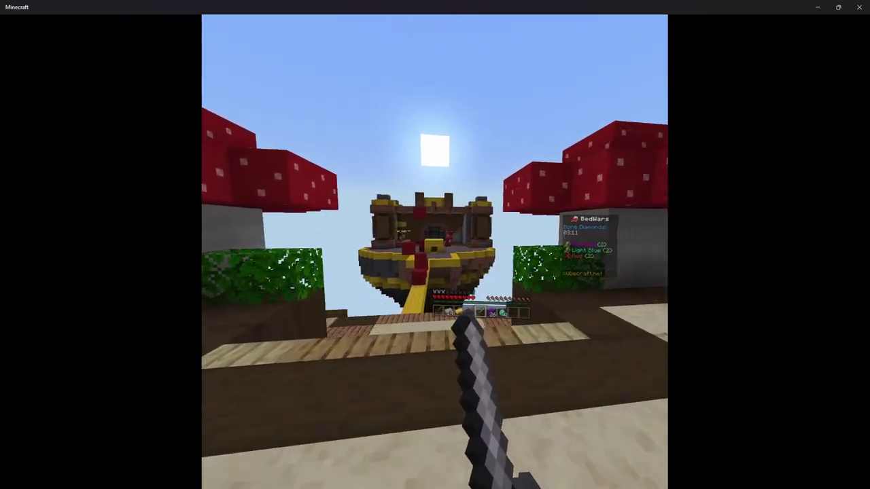
Cross the bridges into the red base and fight its defender.
key(w)
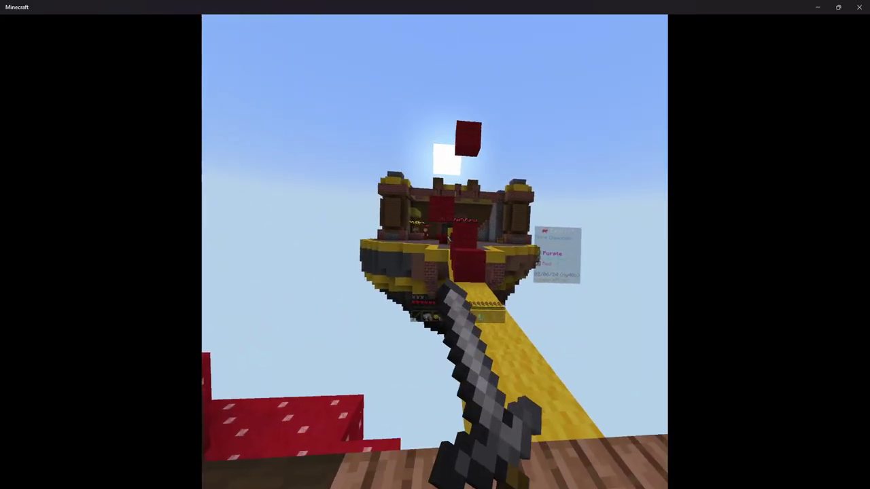
key(w)
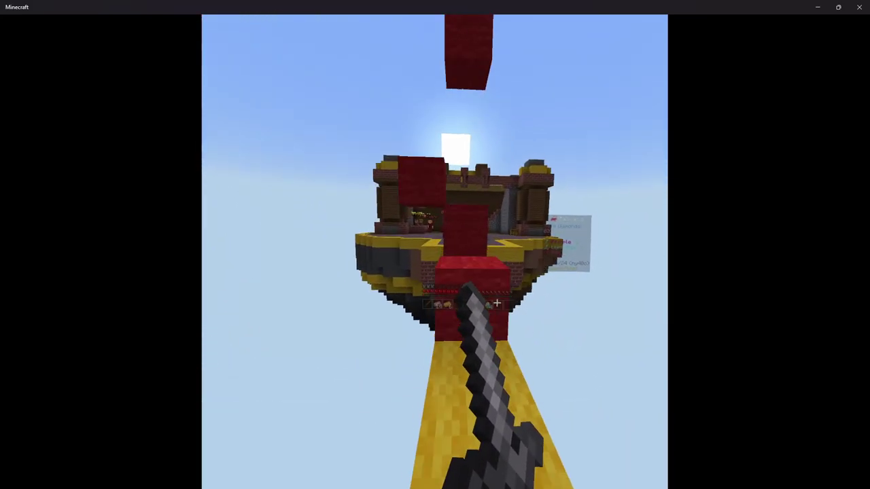
key(w)
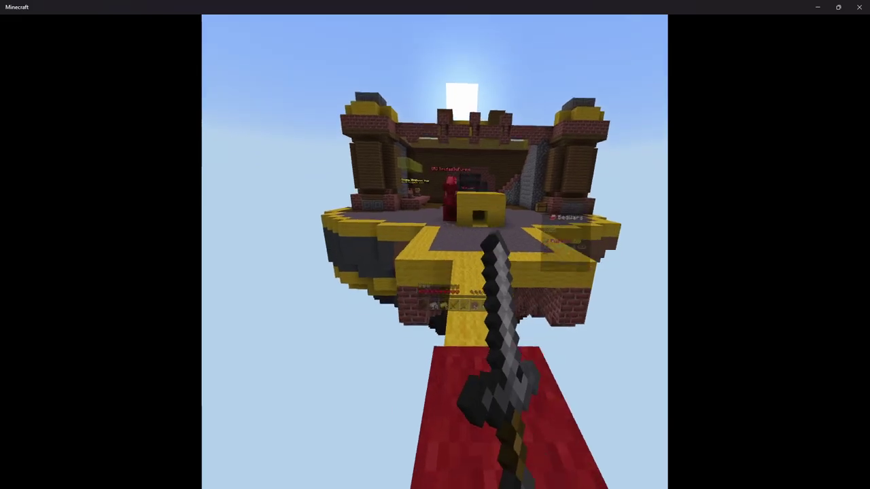
key(w)
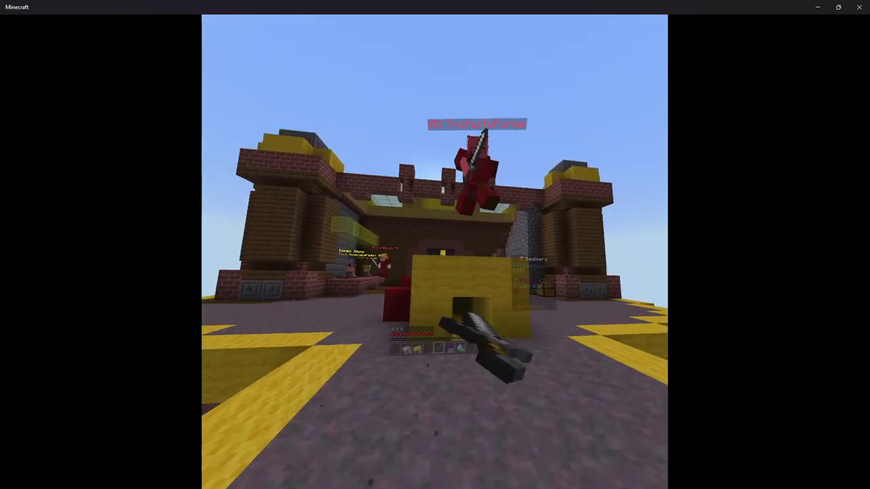
key(3)
key(7)
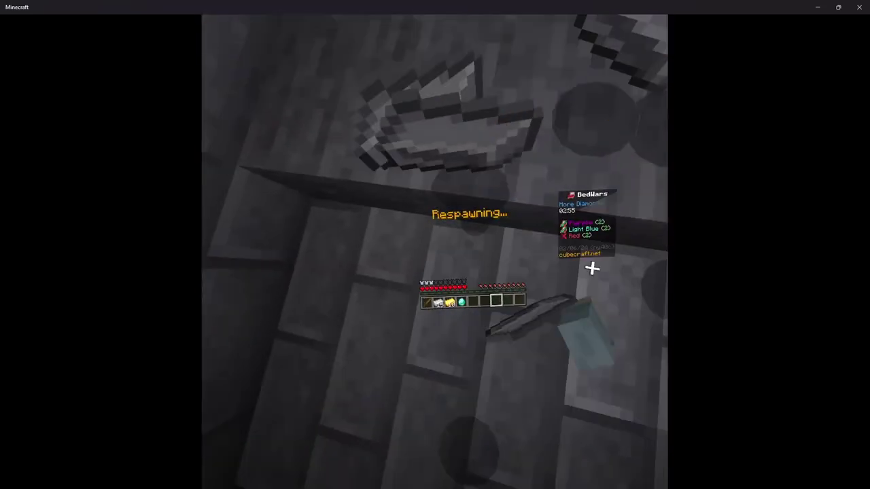
After respawning on the purple island, equip the Wooden Sword from hotbar slot 1.
key(1)
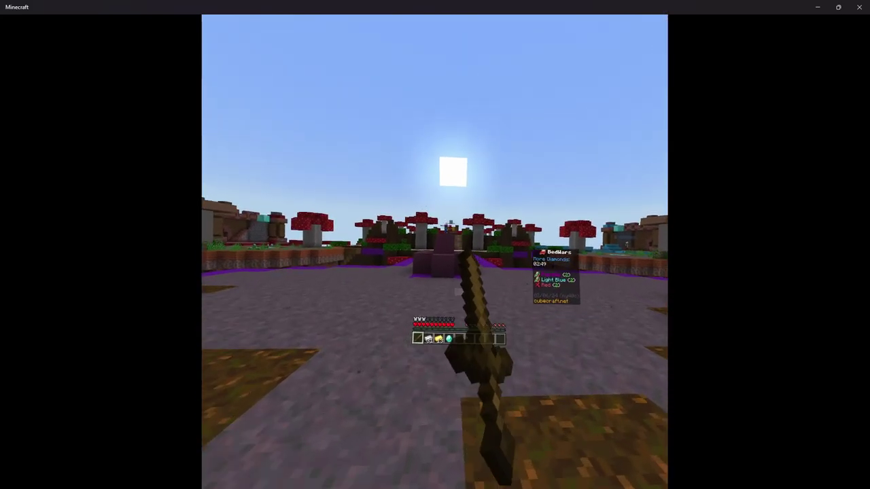
Walk back to the Items Shop villager, cycling hotbar slots and ending with the Wooden Sword.
key(5)
key(4)
key(1)
key(5)
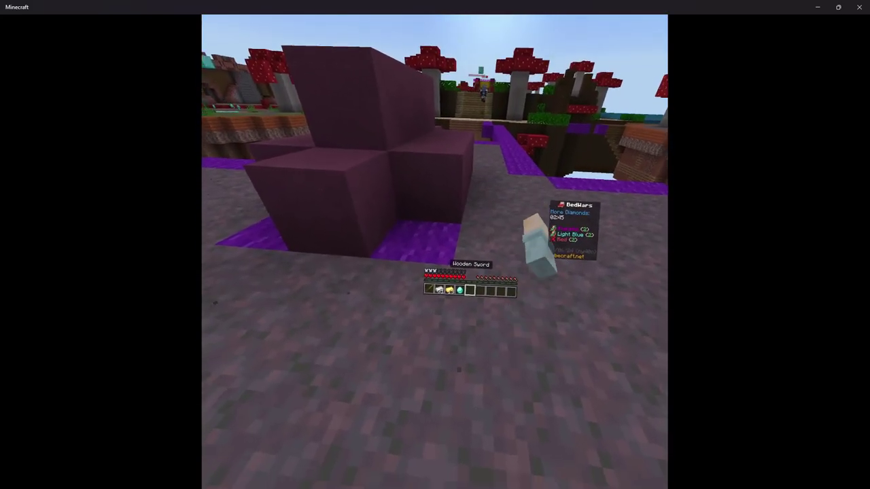
key(3)
key(1)
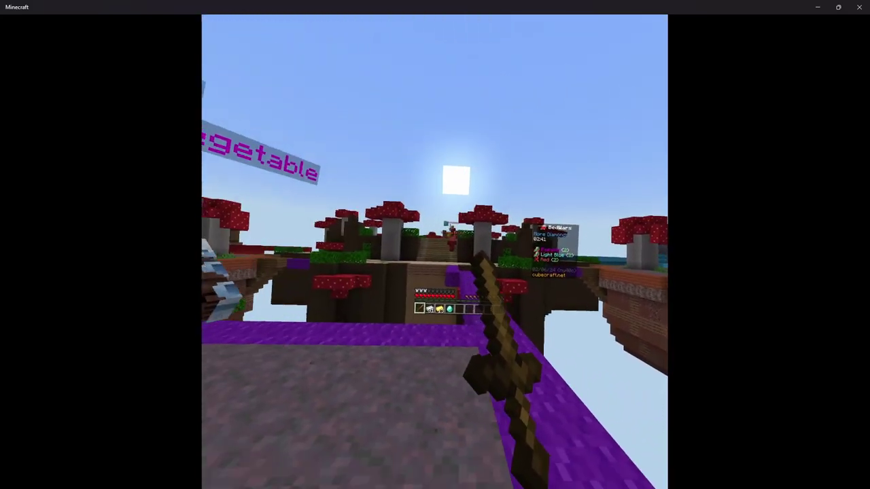
key(5)
key(1)
key(5)
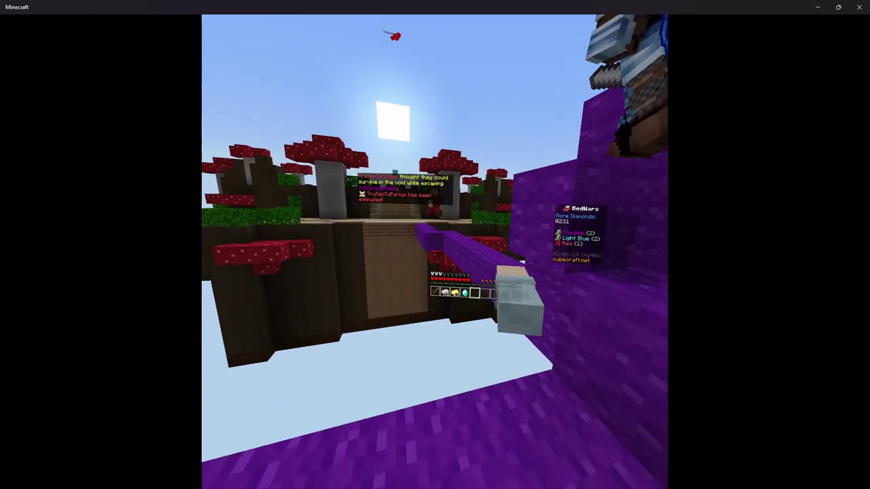
scroll(507, 214, up, 1)
scroll(507, 214, up, 2)
scroll(507, 215, up, 1)
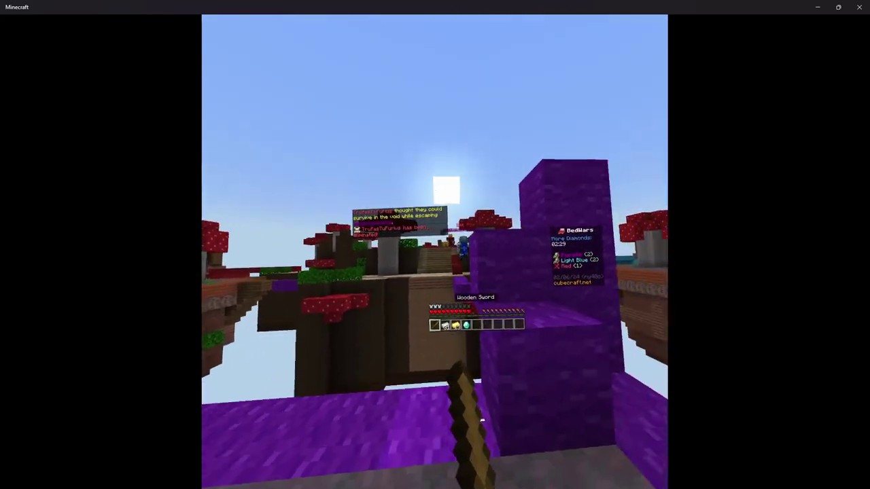
scroll(474, 423, down, 4)
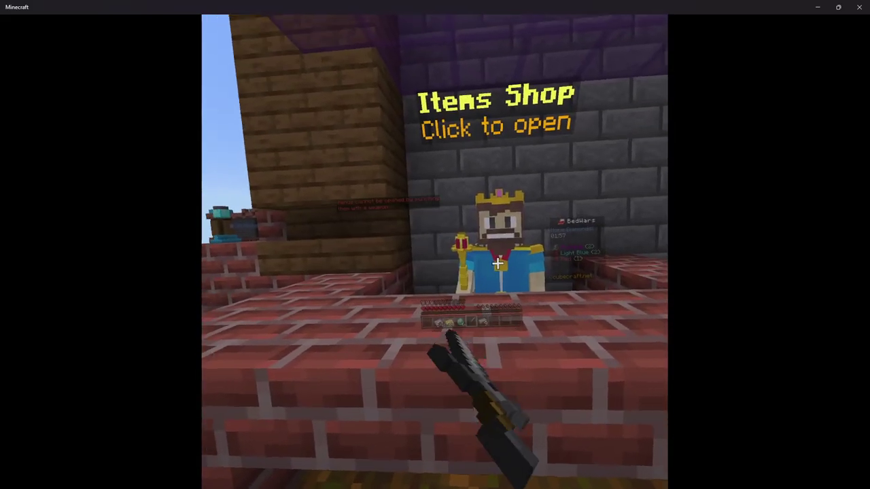
Buy the Chainmail Armour Set for 20 gold from the Armour tab and leave the shop.
right_click(520, 259)
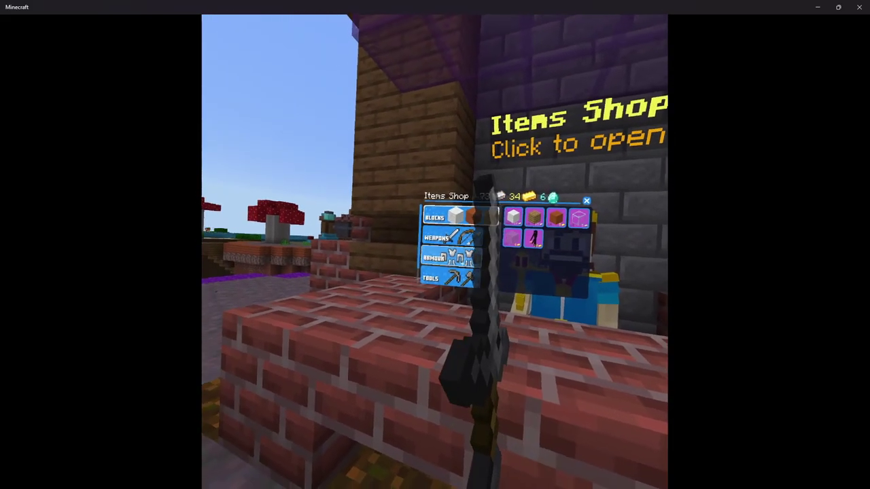
click(525, 229)
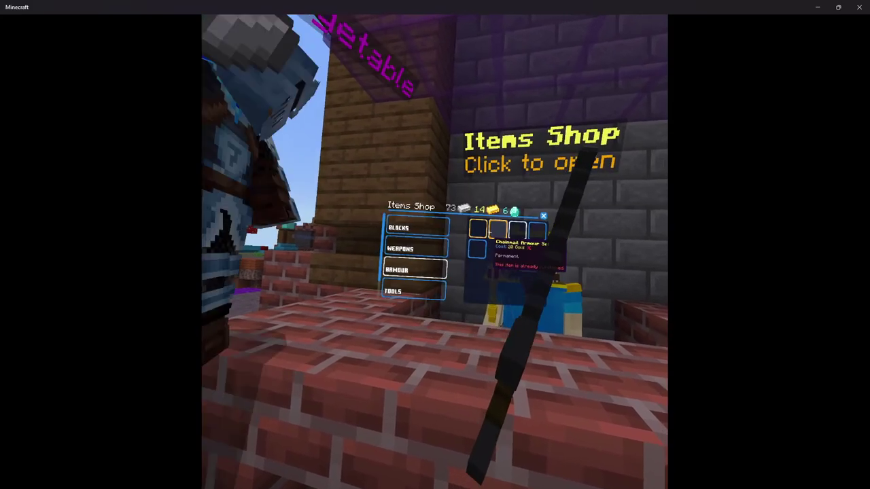
key(Escape)
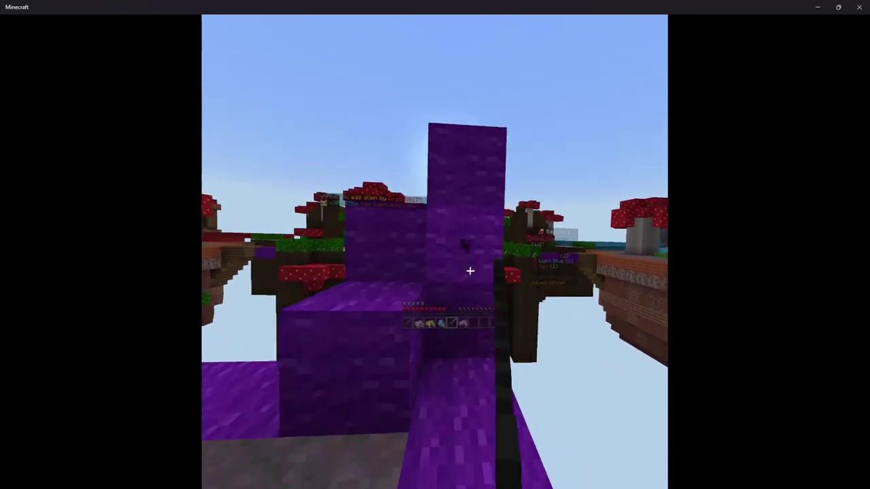
Break the purple wool and walk the bridge to the mushroom island's central fountain.
key(w)
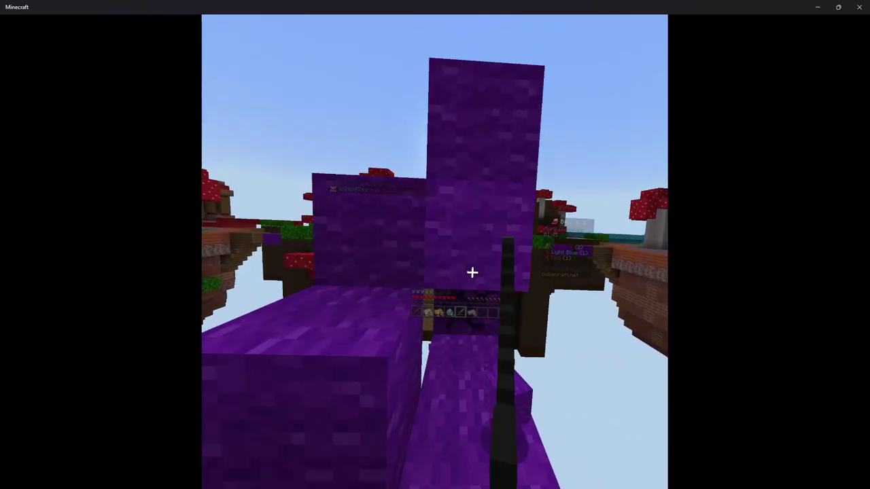
key(w)
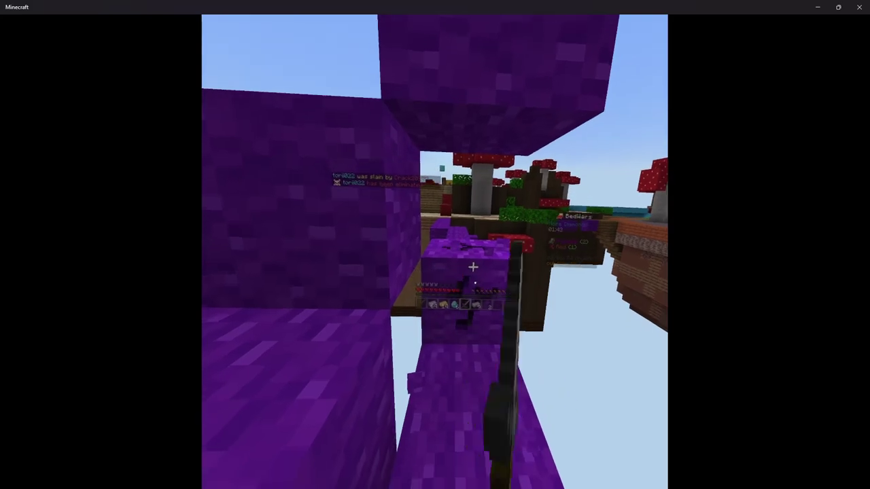
key(w)
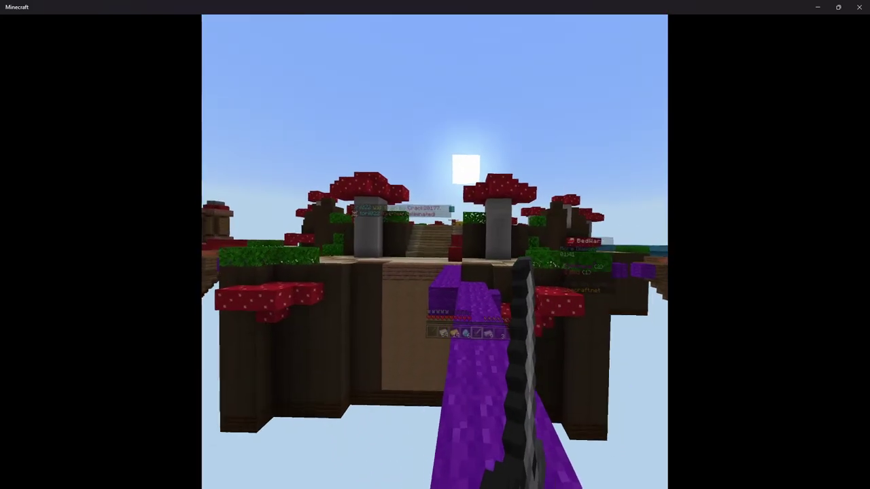
key(w)
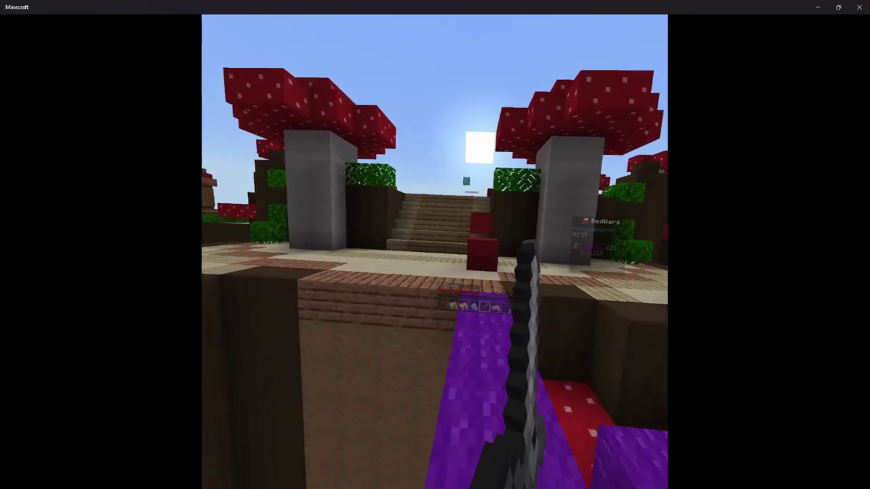
key(w)
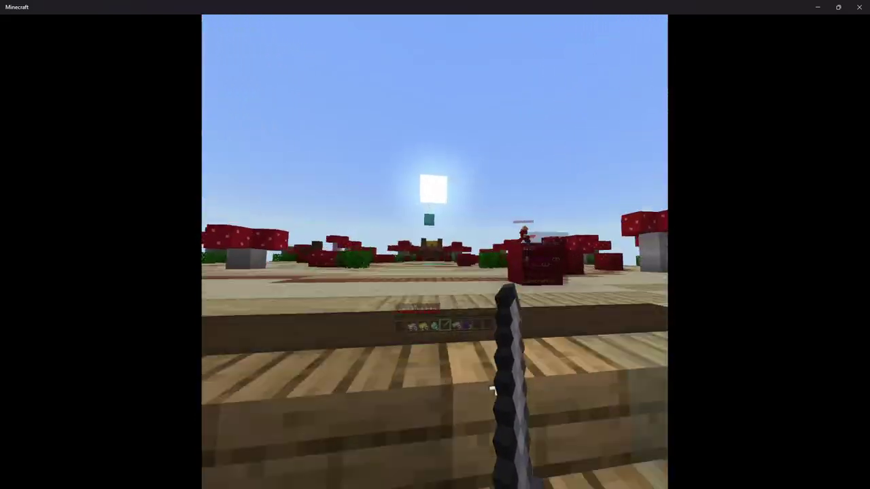
key(w)
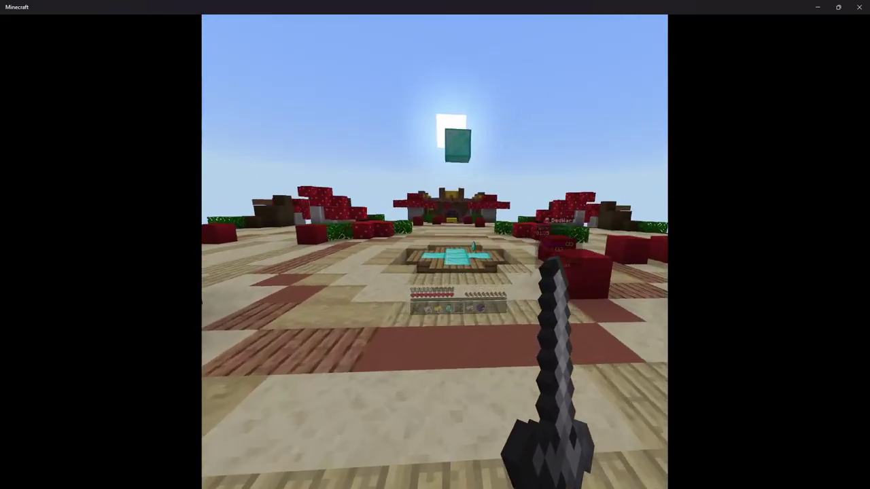
key(w)
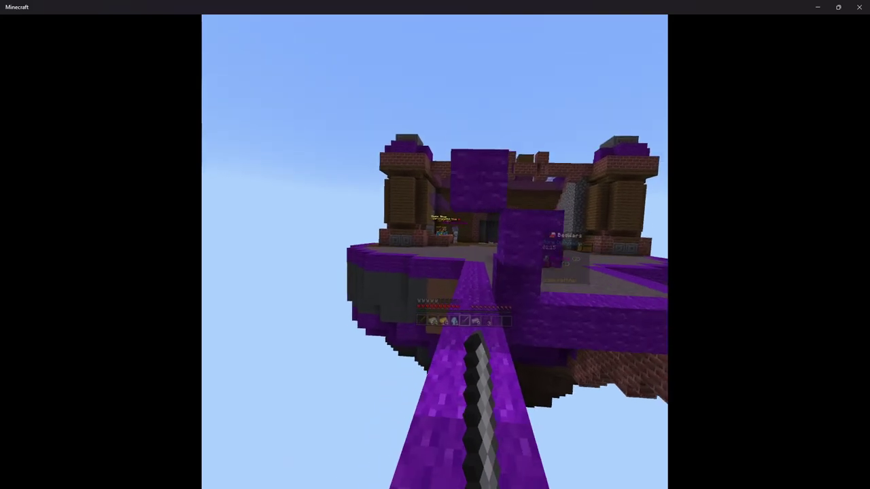
Back on the home island, buy Sword of Sharpness from the Team Upgrades villager.
key(w)
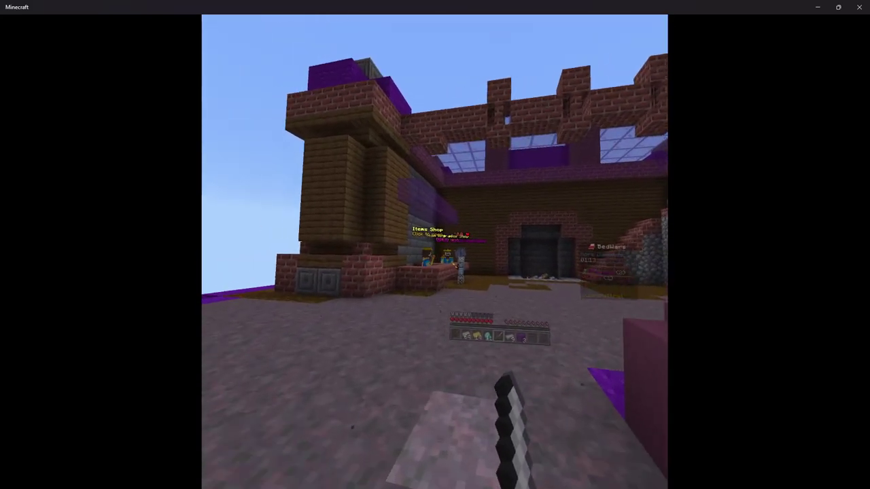
key(w)
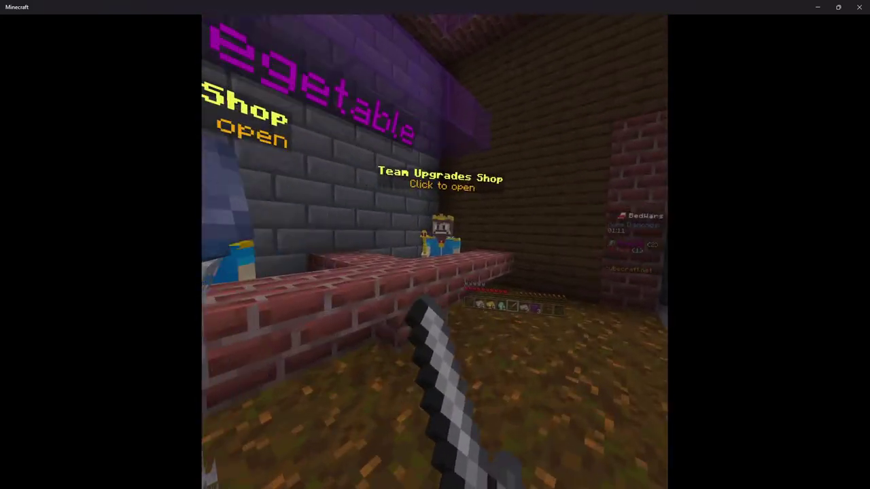
key(w)
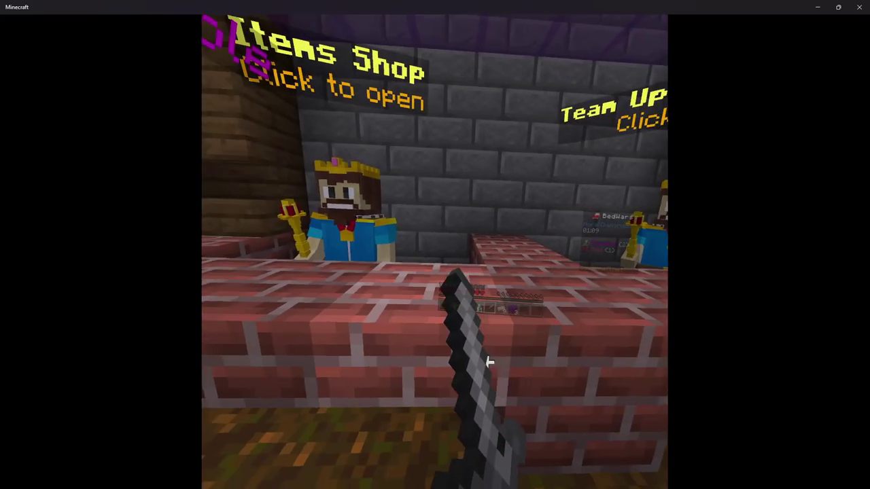
key(w)
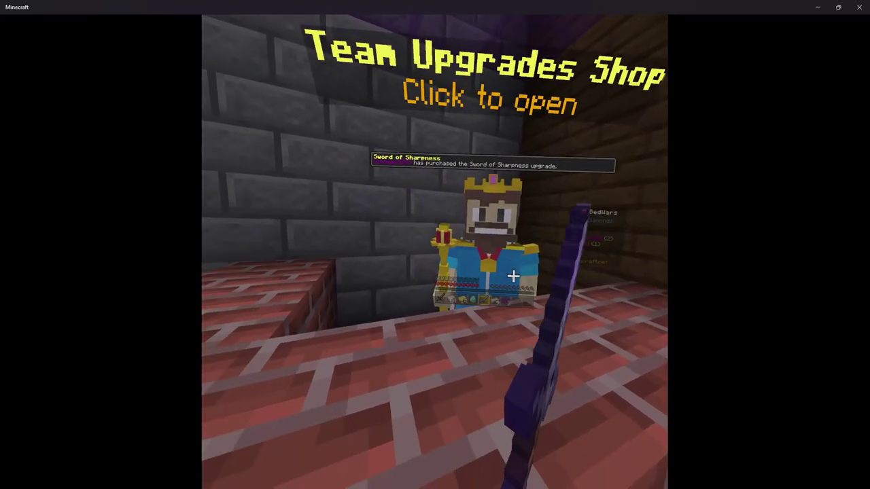
key(w)
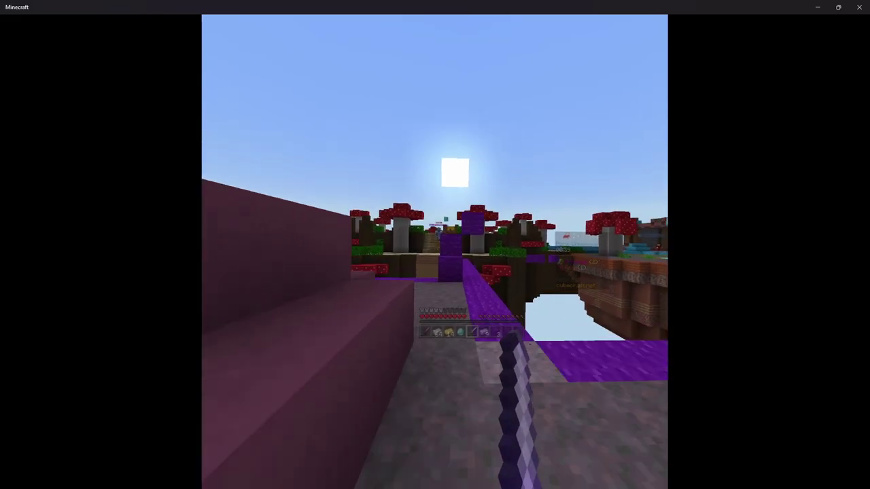
Cross the purple bridge and climb the wooden stairs toward the armoured player.
key(w)
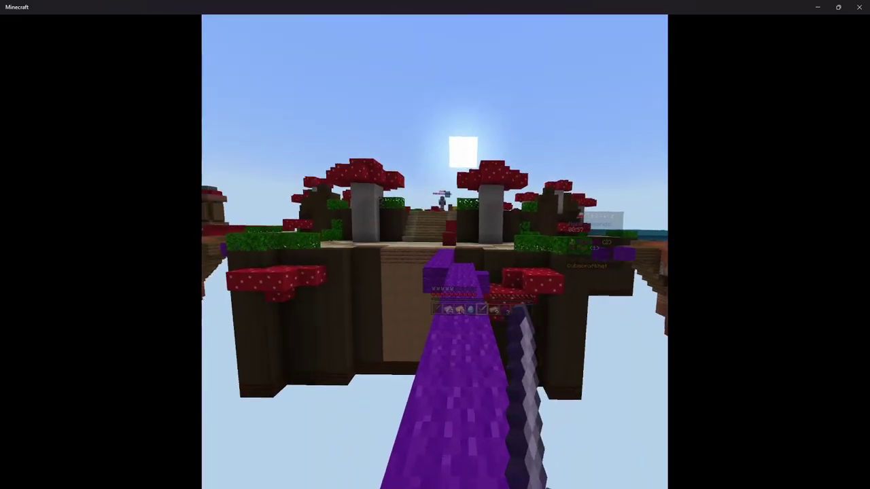
key(w)
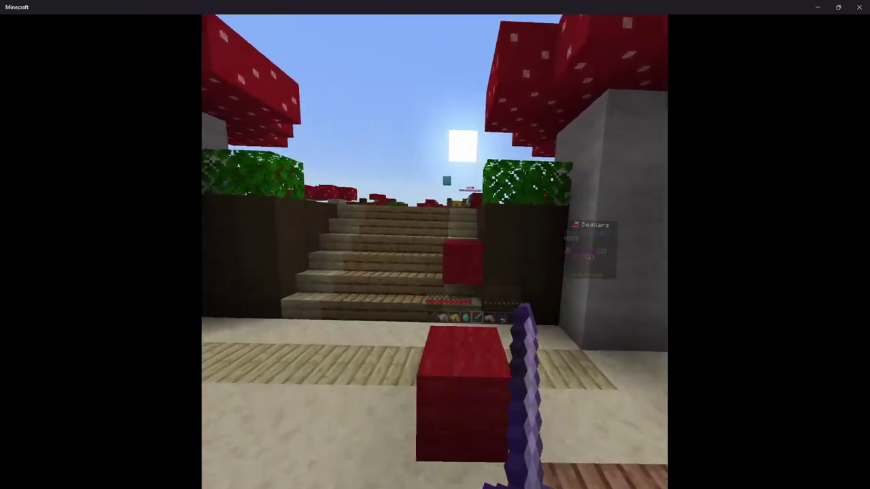
key(w)
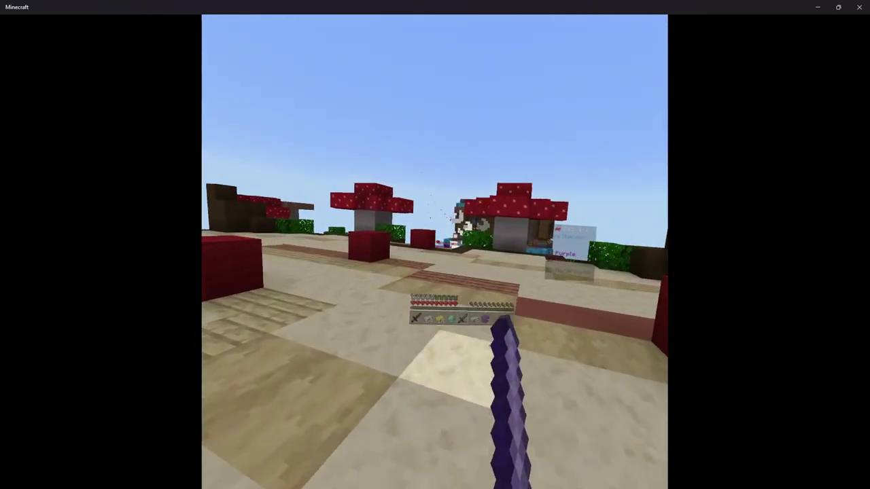
key(w)
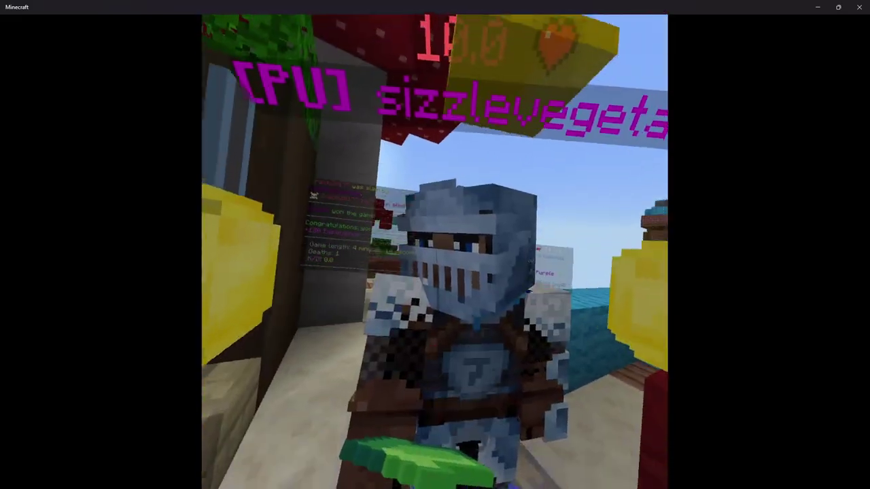
Kill the armoured player to win the match, then walk onto the sandy area.
click(434, 251)
click(435, 252)
key(w)
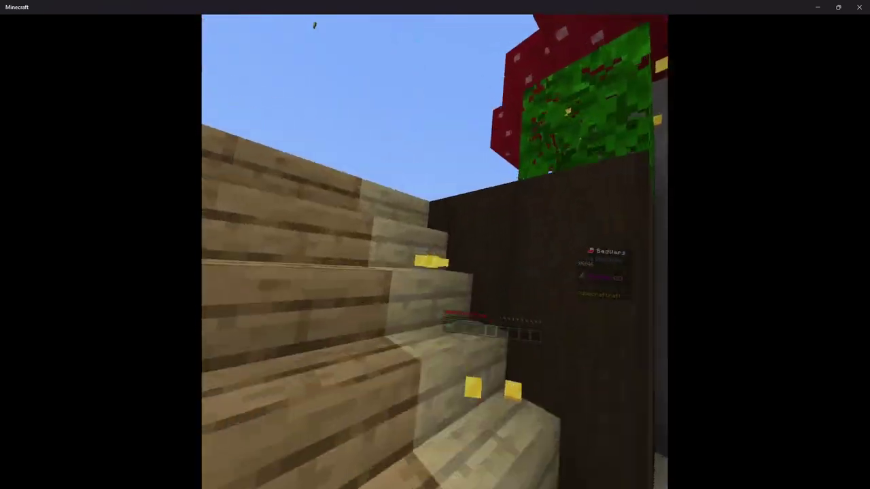
key(w)
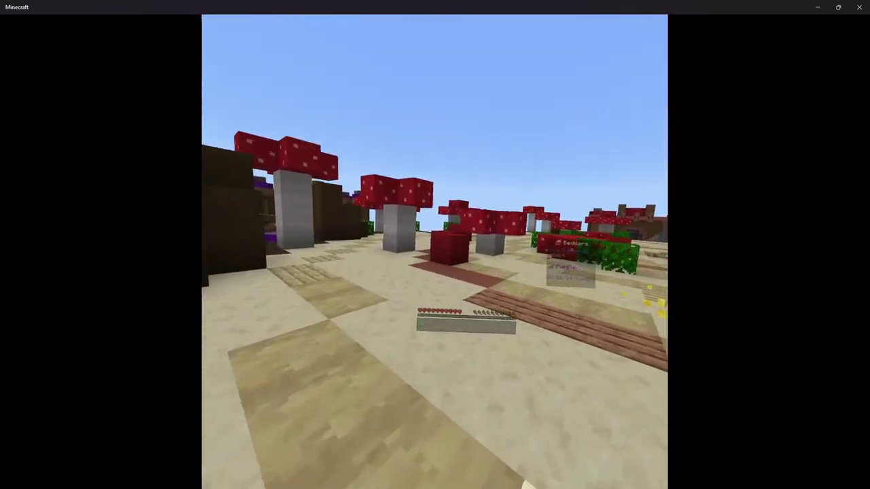